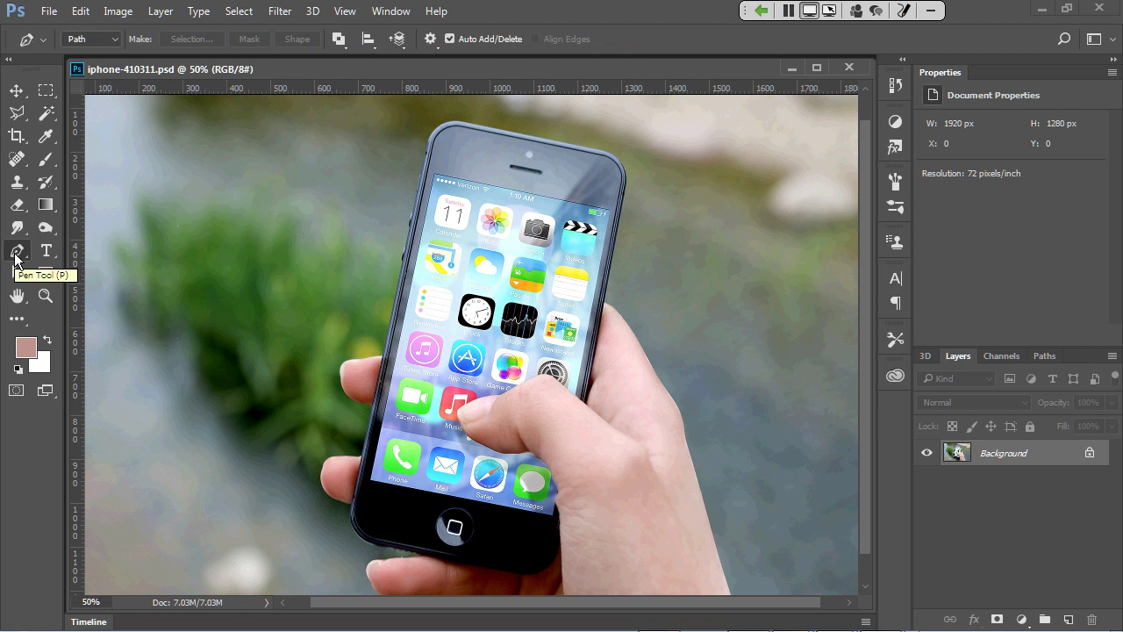
Step: Activate the standard Pen Tool in Path mode and dismiss the backup notification
click(15, 254)
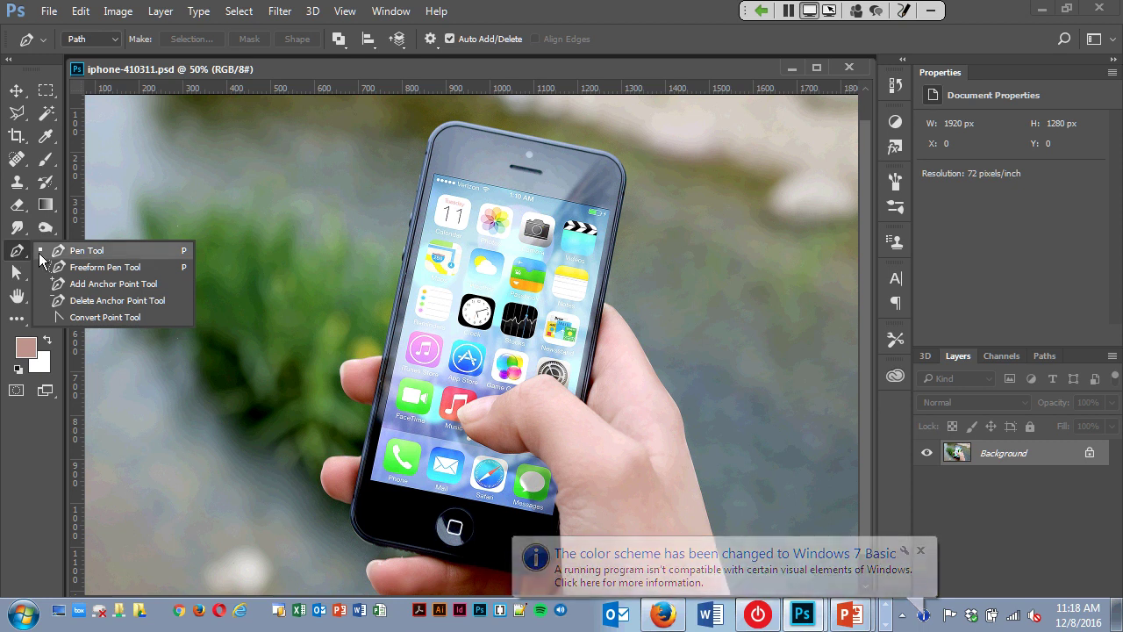
click(38, 253)
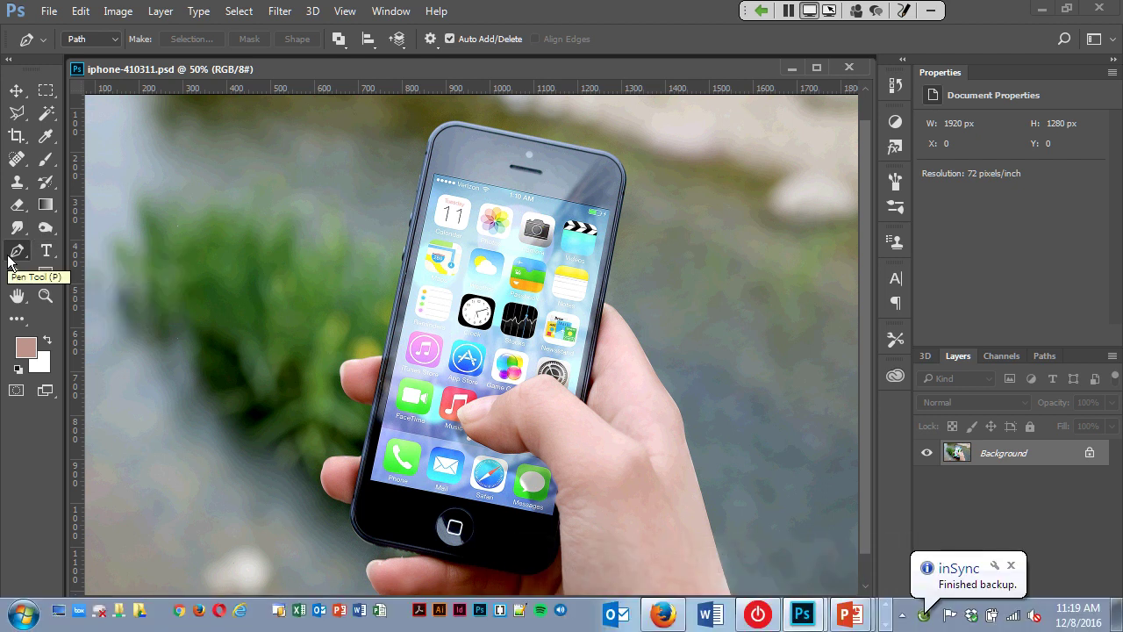
click(1011, 565)
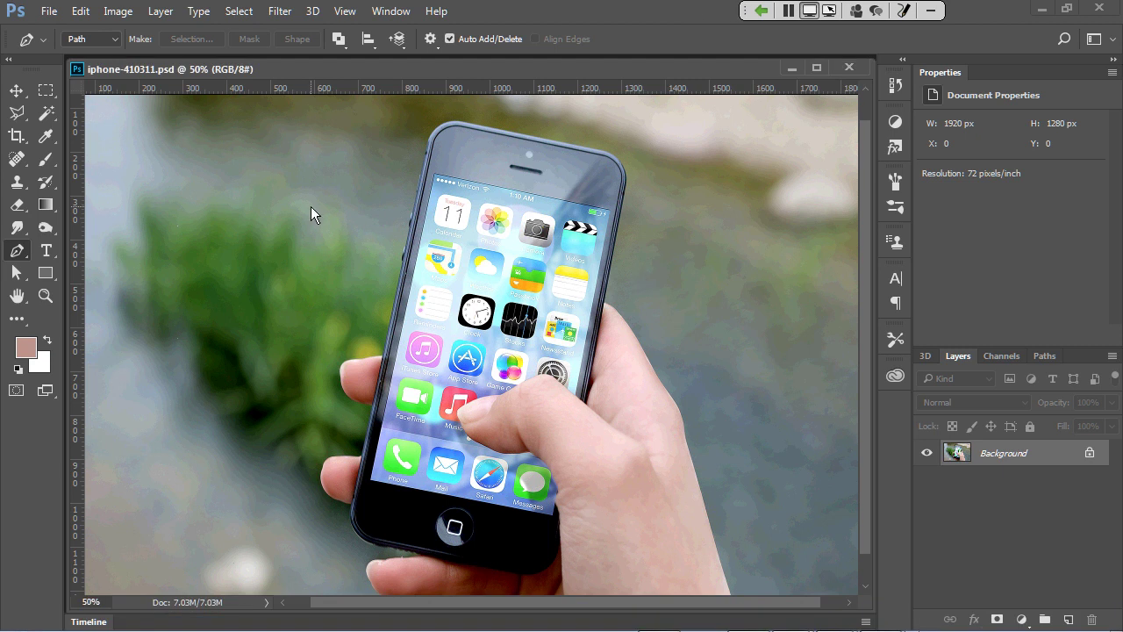
Step: Draw straight-segment practice paths with the Pen tool over the blurred background beside the phone
click(155, 140)
click(229, 278)
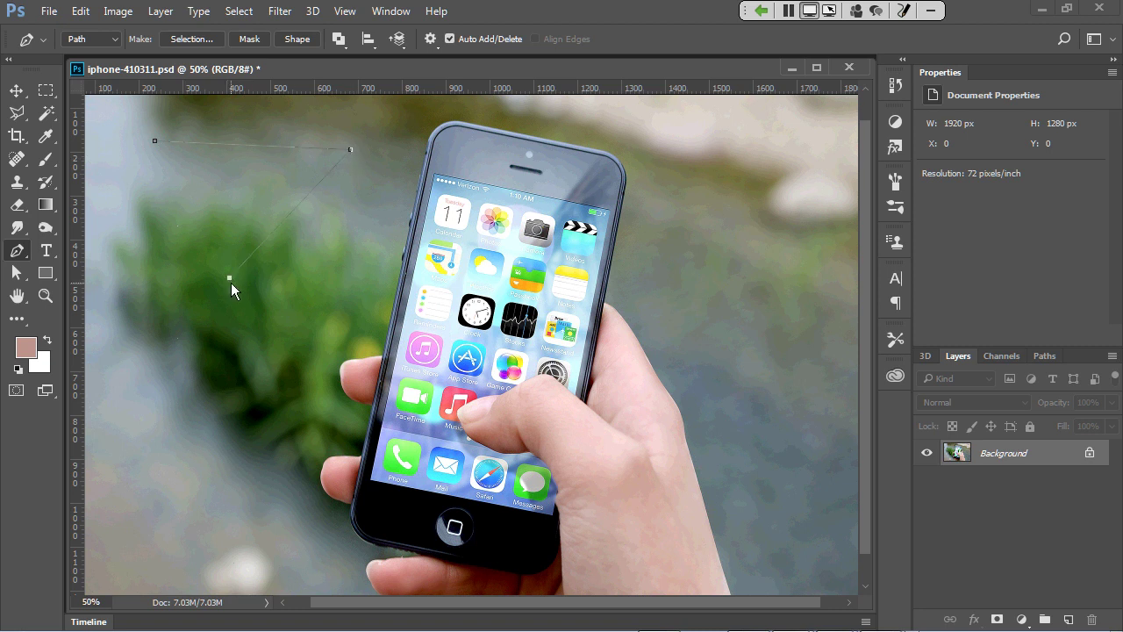
click(155, 141)
click(242, 146)
click(293, 208)
click(191, 209)
Step: Try reshaping the practice path by moving its anchor points and direction handles
ctrl+click(242, 146)
drag(242, 145, 268, 111)
mouse_move(320, 112)
mouse_down()
mouse_move(396, 111)
mouse_move(324, 109)
mouse_up()
drag(221, 110, 150, 109)
mouse_move(150, 108)
mouse_down()
mouse_move(146, 125)
mouse_move(131, 104)
mouse_up()
Step: Undo the practice path so the photo has no drawn path
key(ctrl+z)
key(ctrl+z)
key(ctrl+z)
key(ctrl+z)
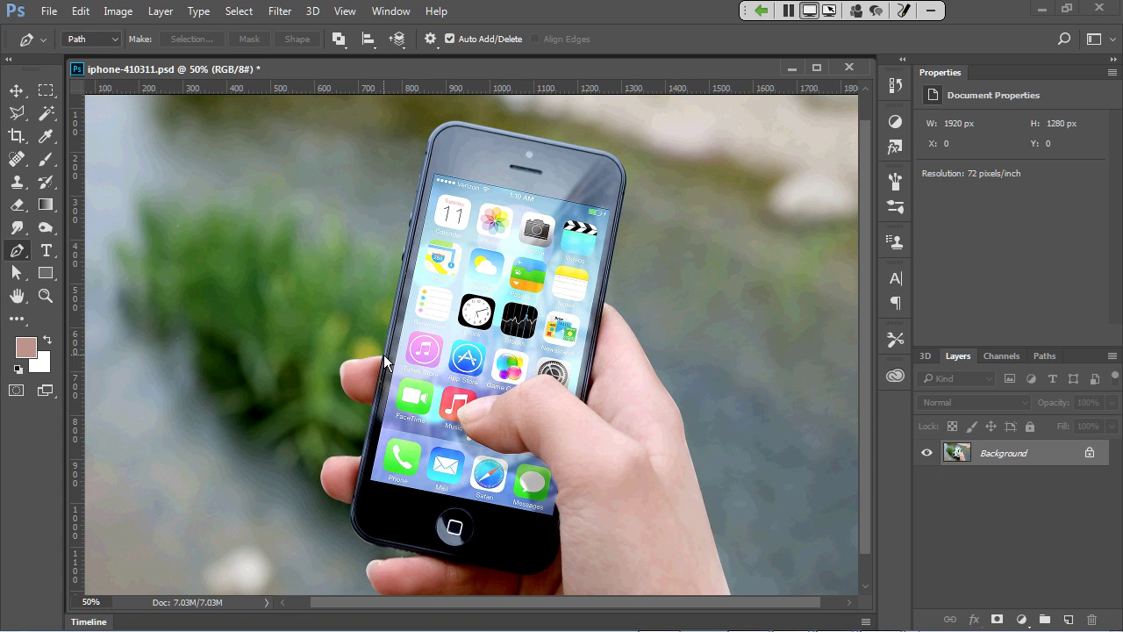
Step: Trace the phone's outer side edge with Pen tool anchors from the upper fingertip up around the side buttons at 300% zoom
scroll(383, 355, up, 1)
scroll(383, 355, up, 3)
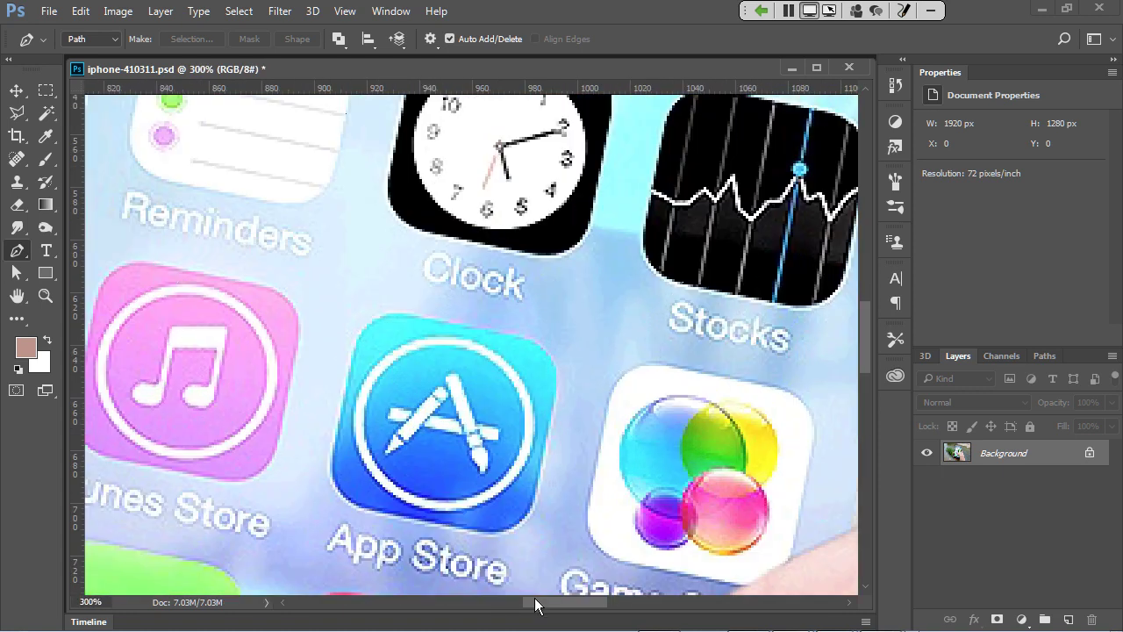
drag(533, 602, 475, 604)
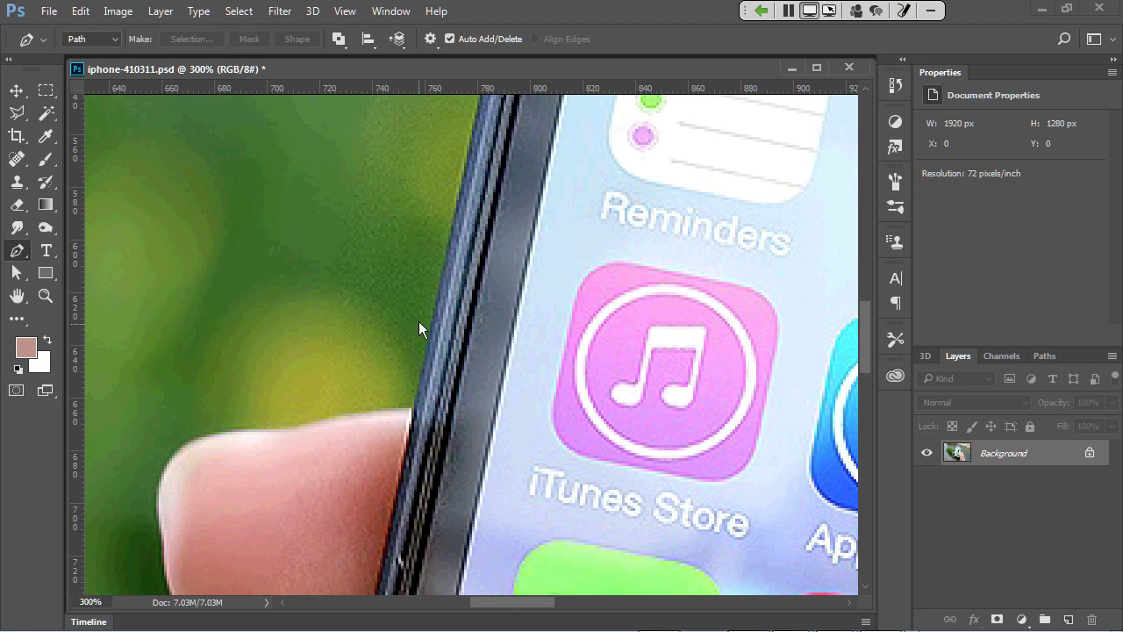
click(410, 409)
drag(863, 356, 855, 266)
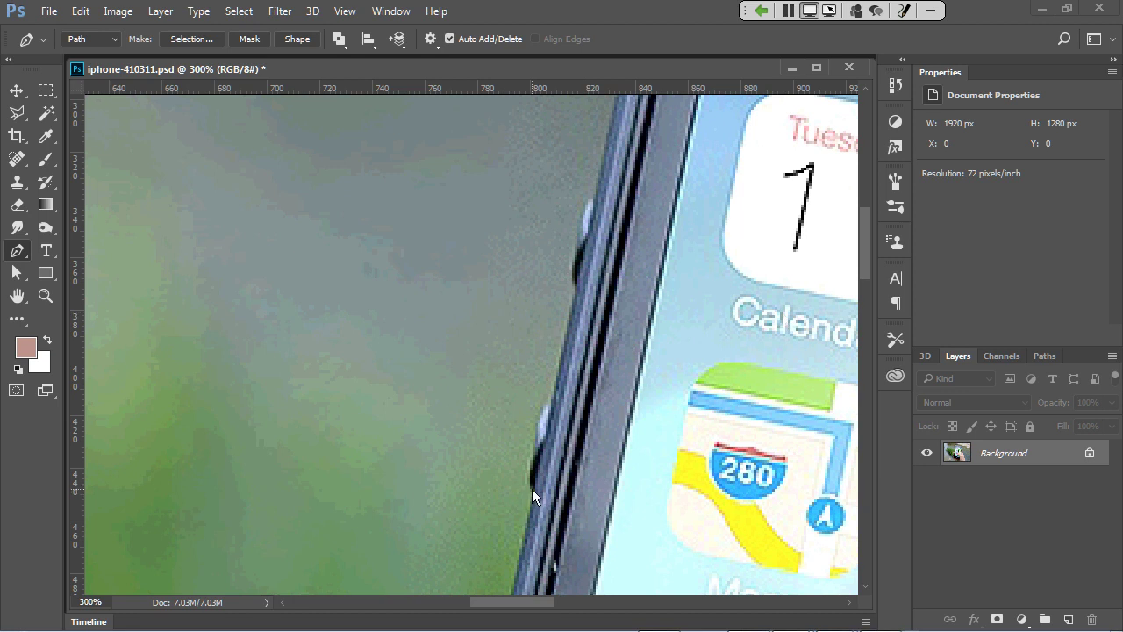
click(555, 384)
click(576, 286)
Step: Delete the unfinished Work Path from the document's list of paths
key(ctrl+minus)
key(ctrl+minus)
key(ctrl+minus)
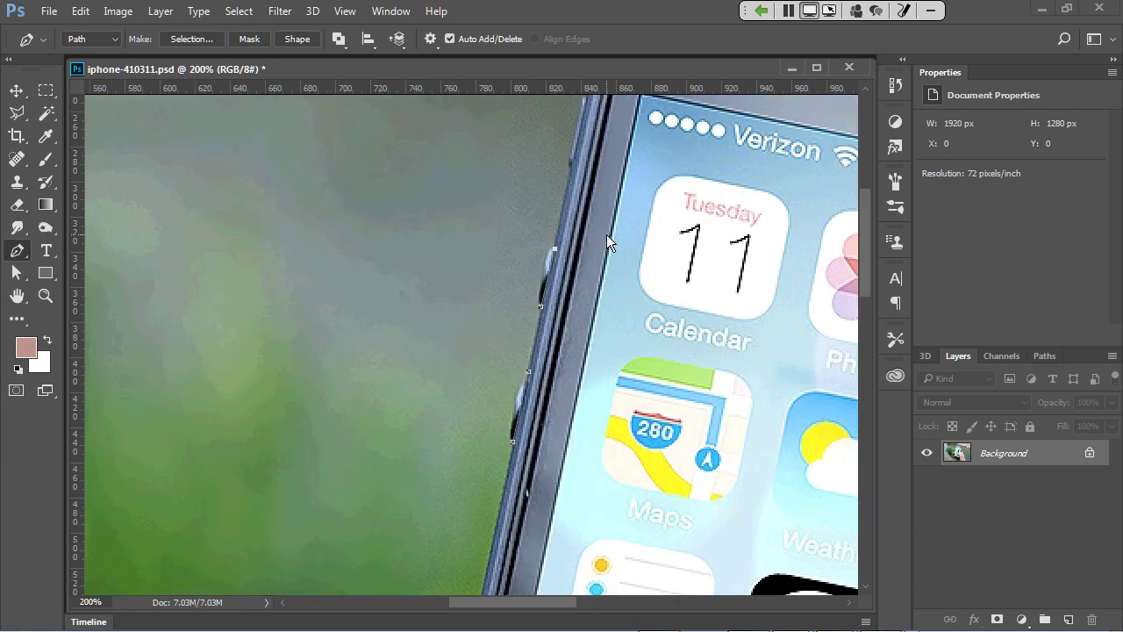
key(ctrl+minus)
key(ctrl+minus)
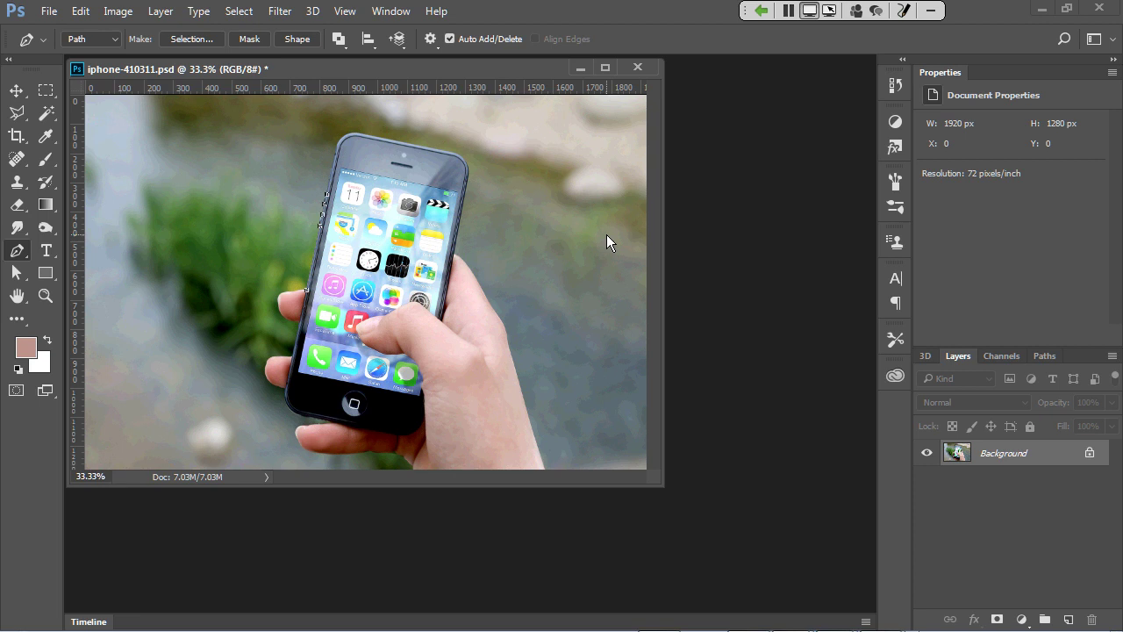
click(1050, 355)
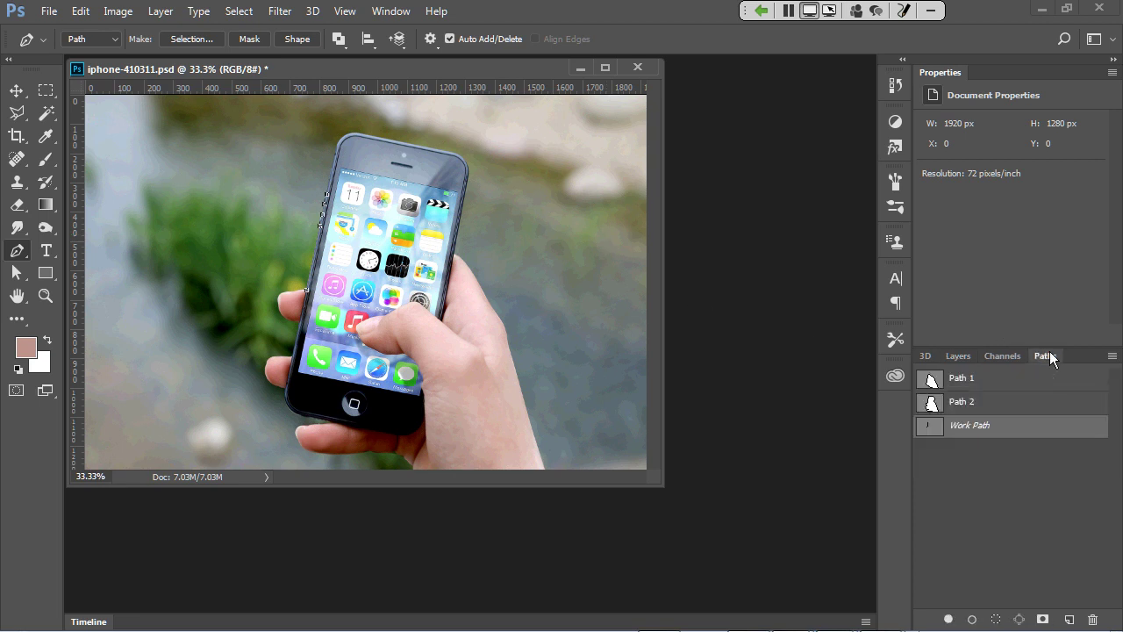
click(957, 355)
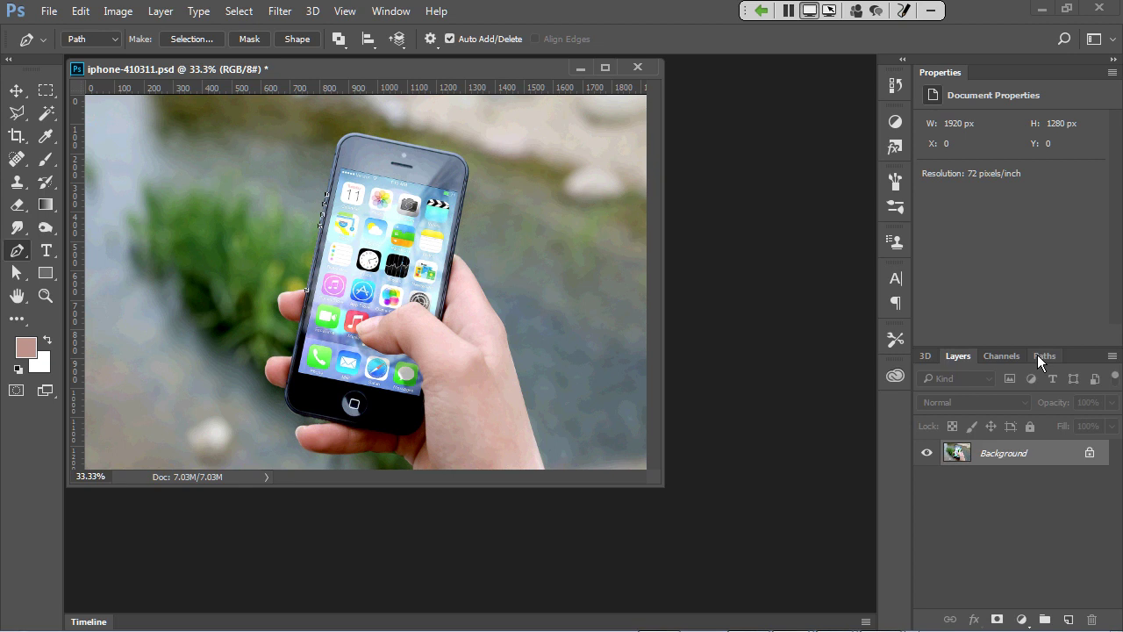
click(1037, 354)
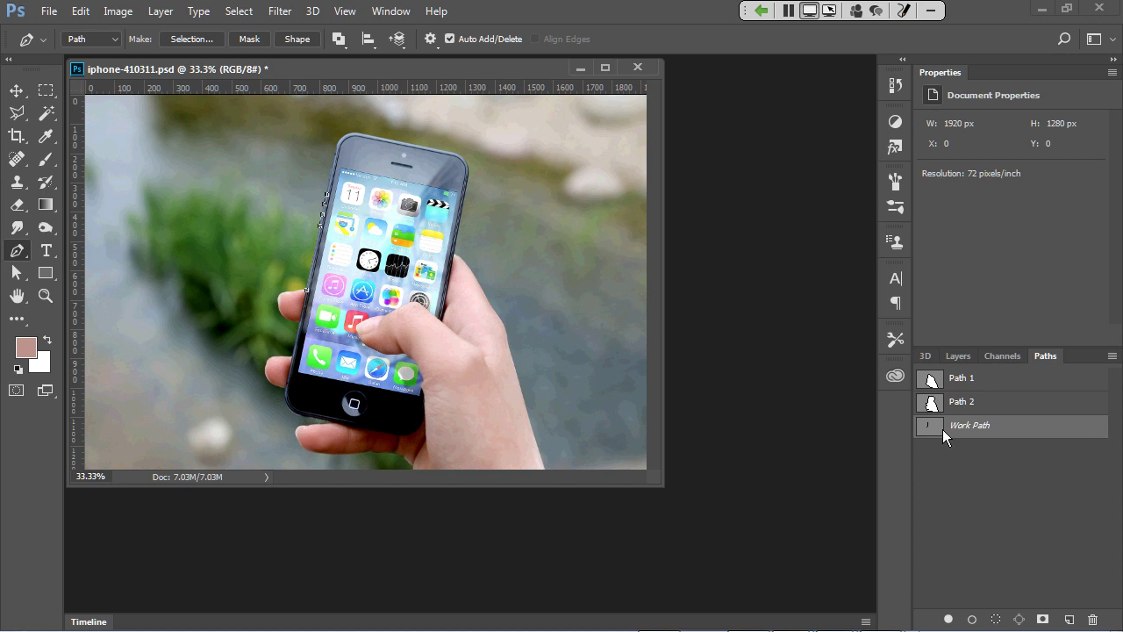
right_click(979, 429)
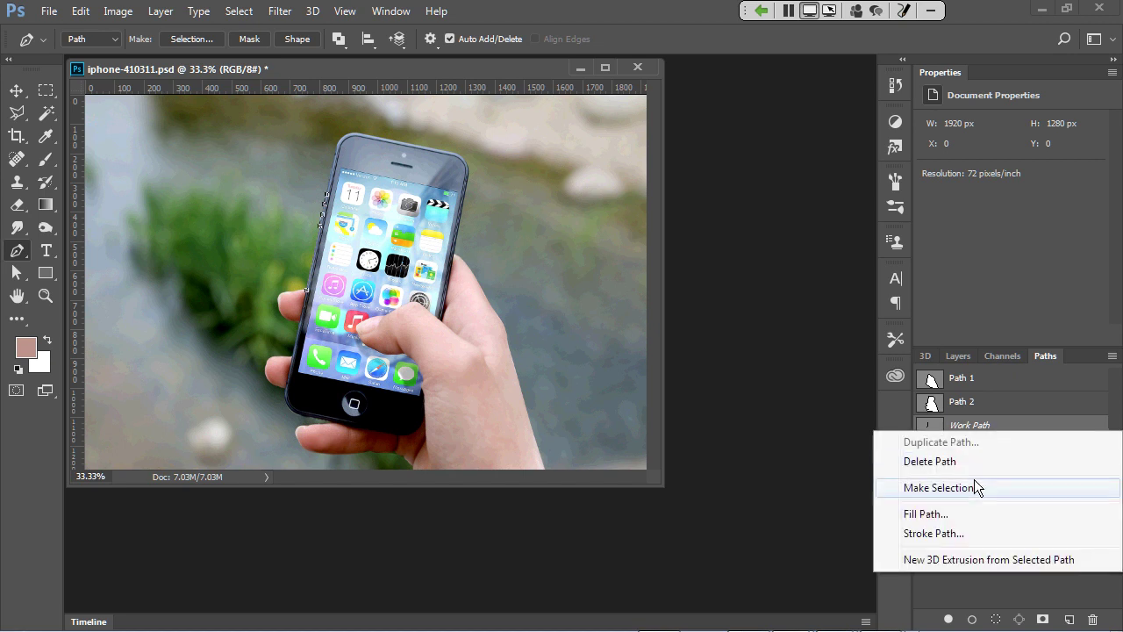
click(976, 465)
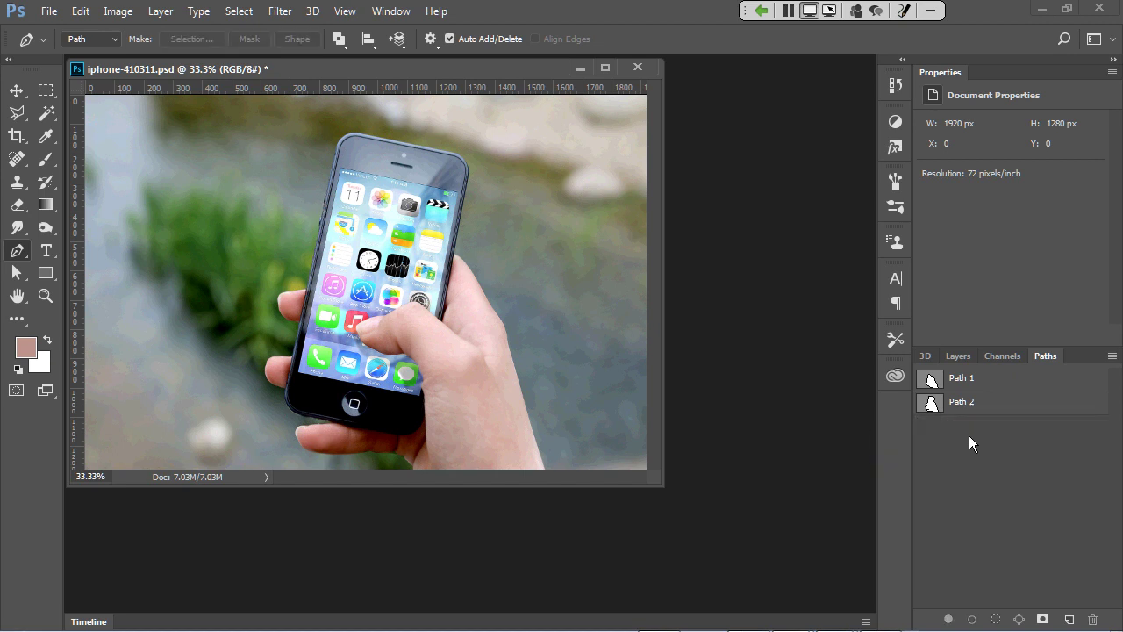
Step: Activate Path 1 and add an anchor to its straight segment across the hand, moving it out to the bend in the hand's outer edge
click(932, 386)
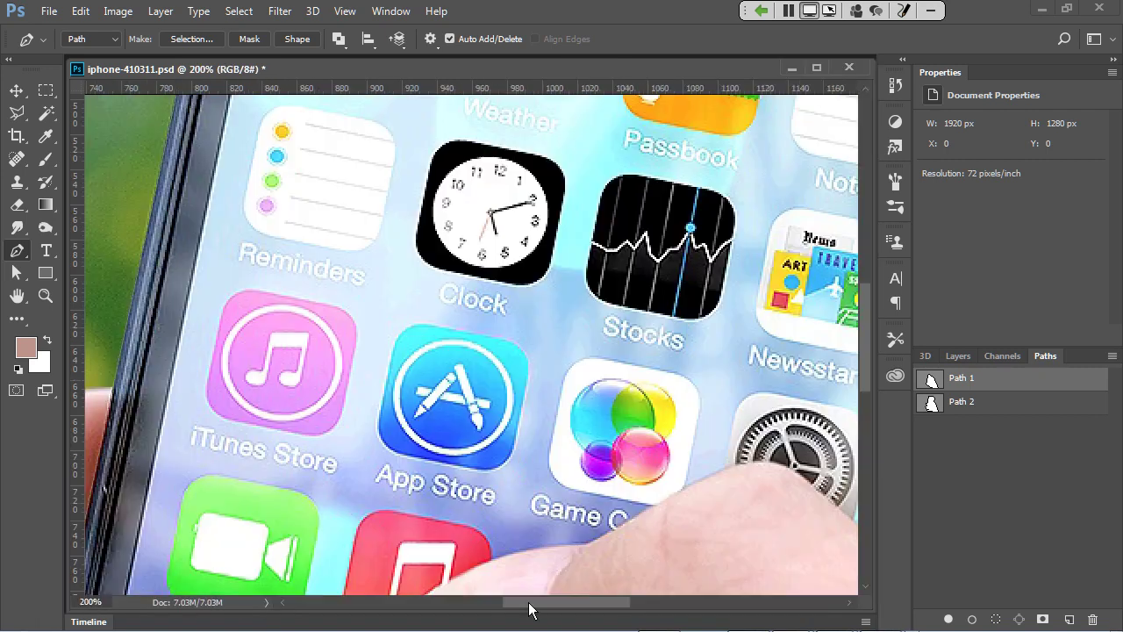
drag(528, 602, 659, 602)
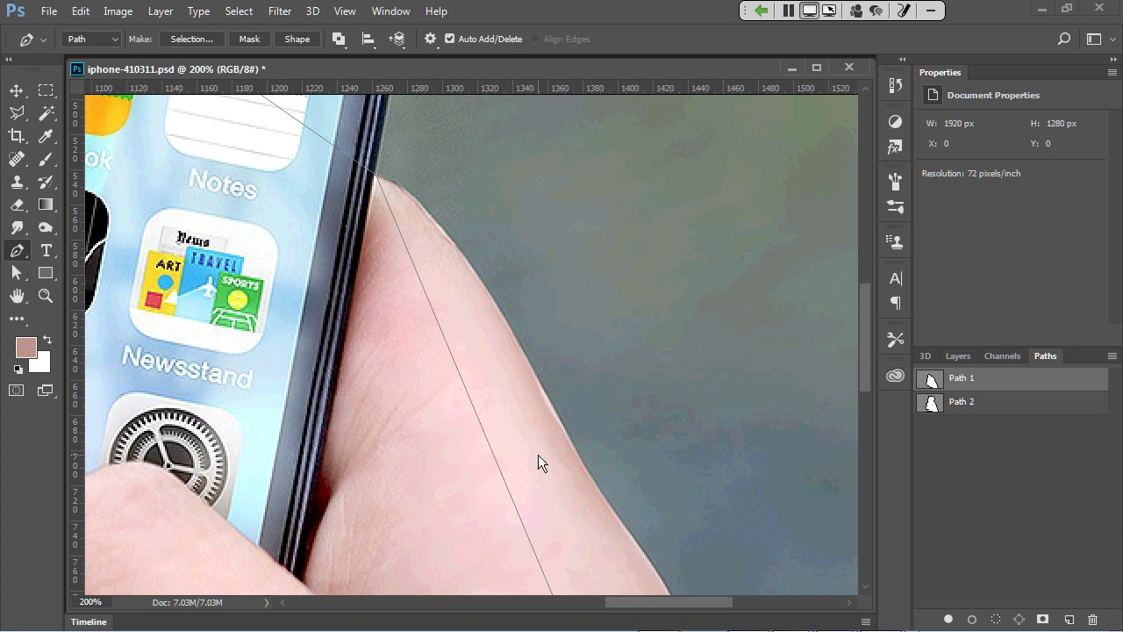
drag(865, 353, 871, 408)
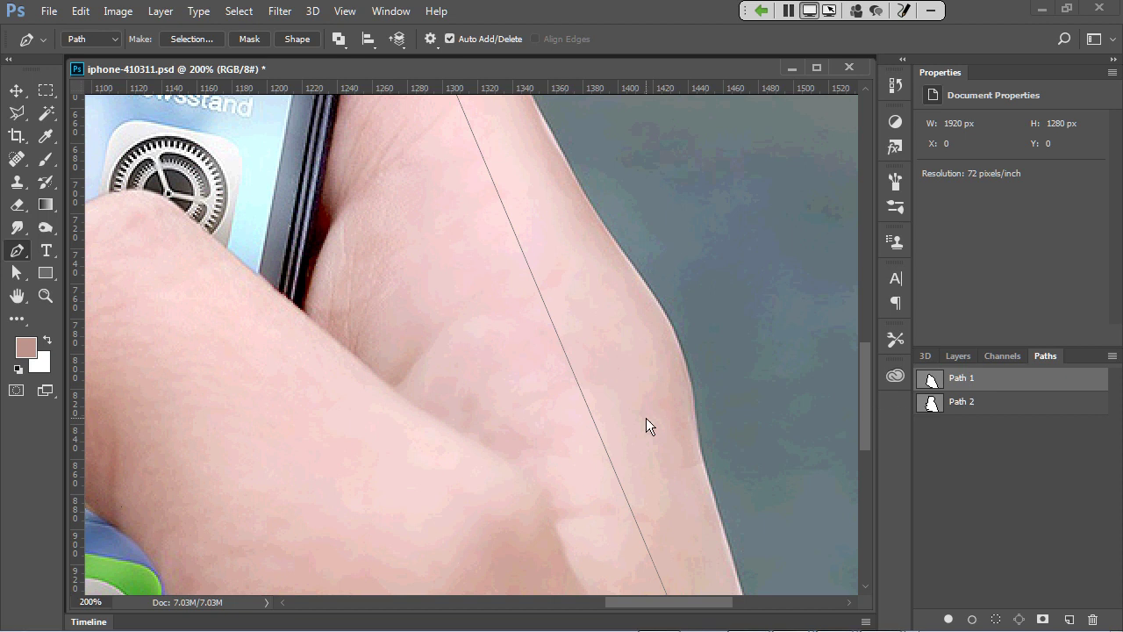
click(578, 386)
drag(578, 386, 667, 348)
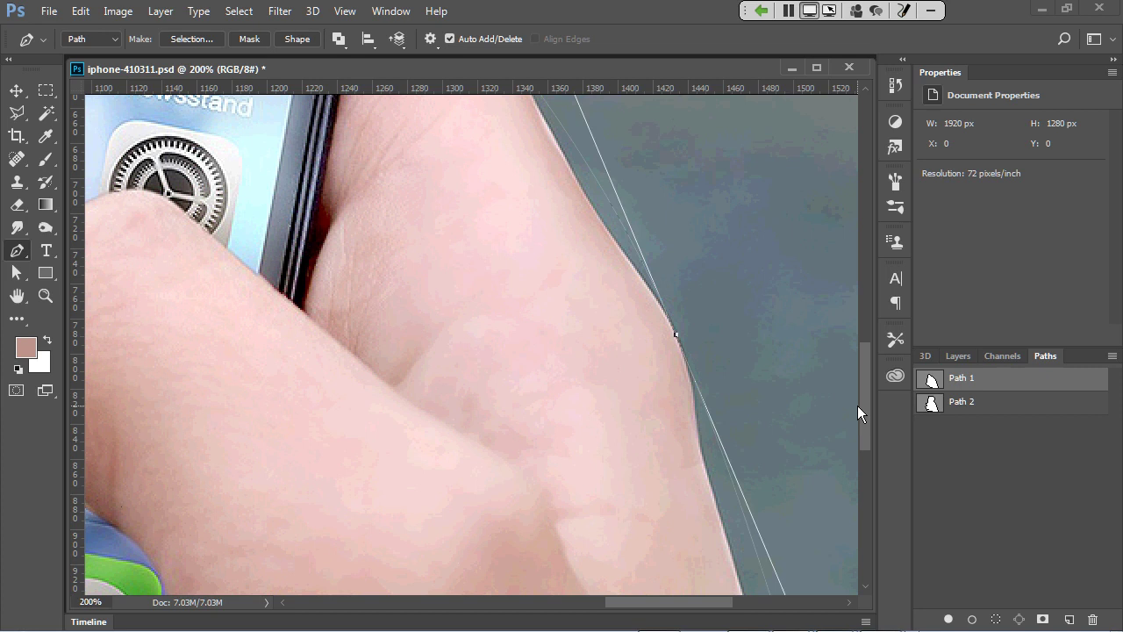
click(856, 357)
key(ctrl+z)
drag(866, 418, 862, 375)
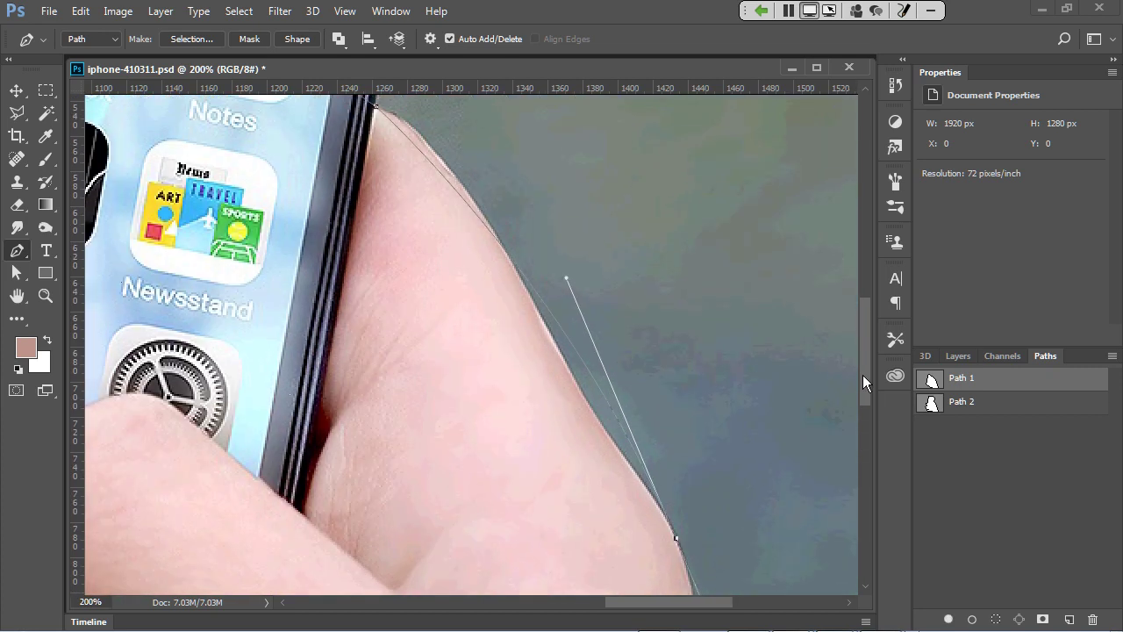
Step: Add more anchors to Path 1 between the phone and that bend, fitting the curve to the hand's outer edge
click(424, 154)
drag(424, 154, 428, 145)
click(602, 395)
drag(603, 393, 596, 415)
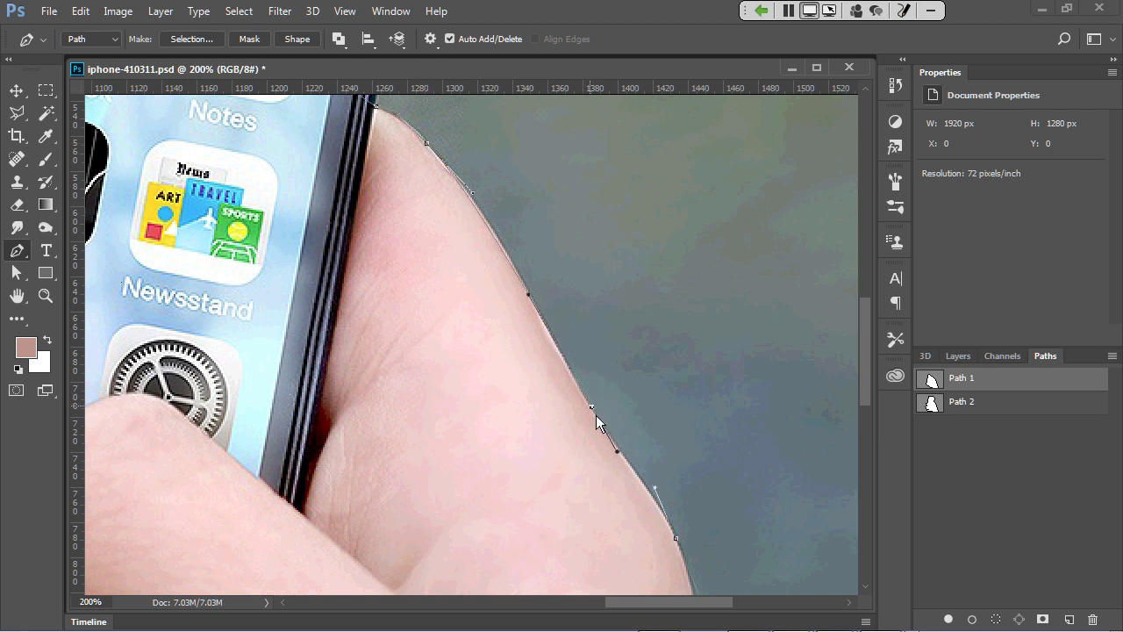
click(496, 241)
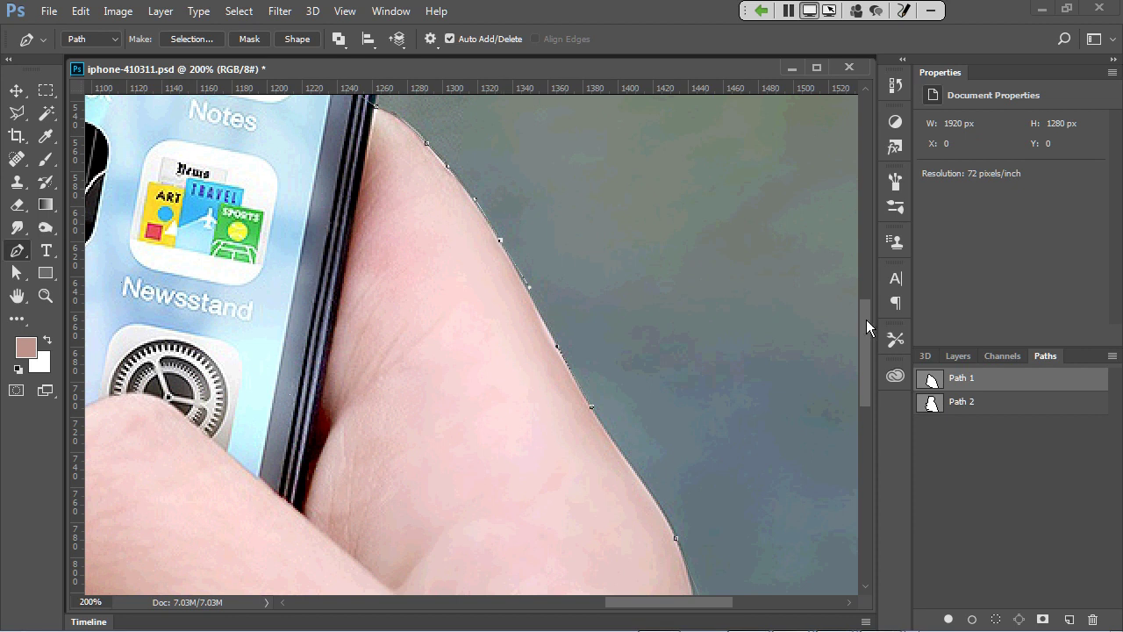
Step: Add an anchor to Path 1 along the wrist and adjust the points to follow the wrist's outer edge
scroll(866, 320, down, 5)
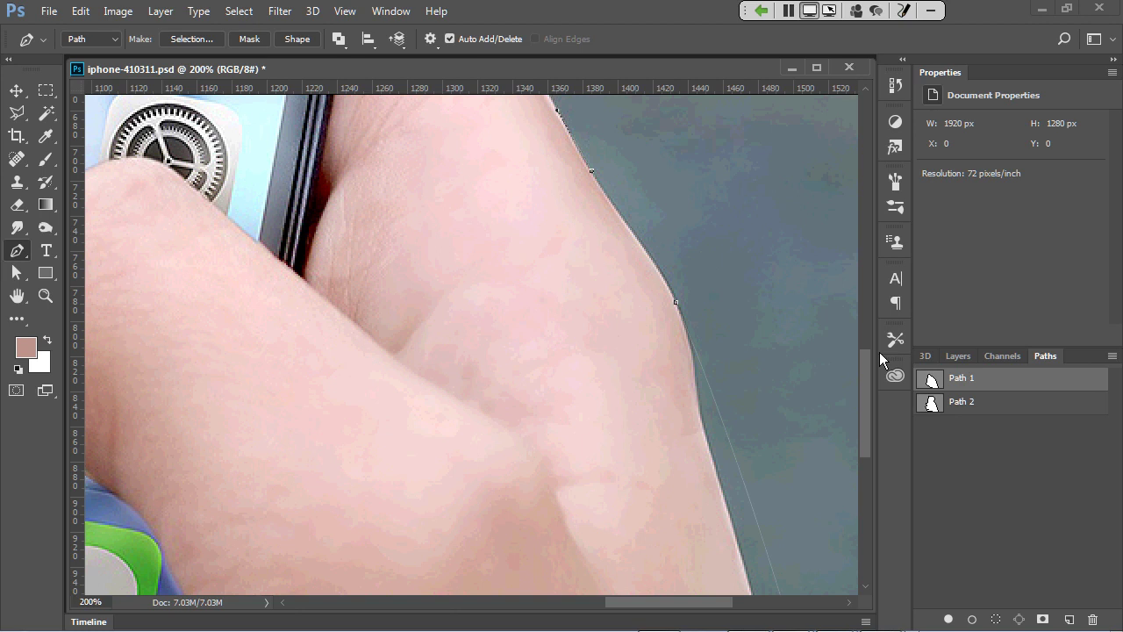
drag(864, 369, 868, 428)
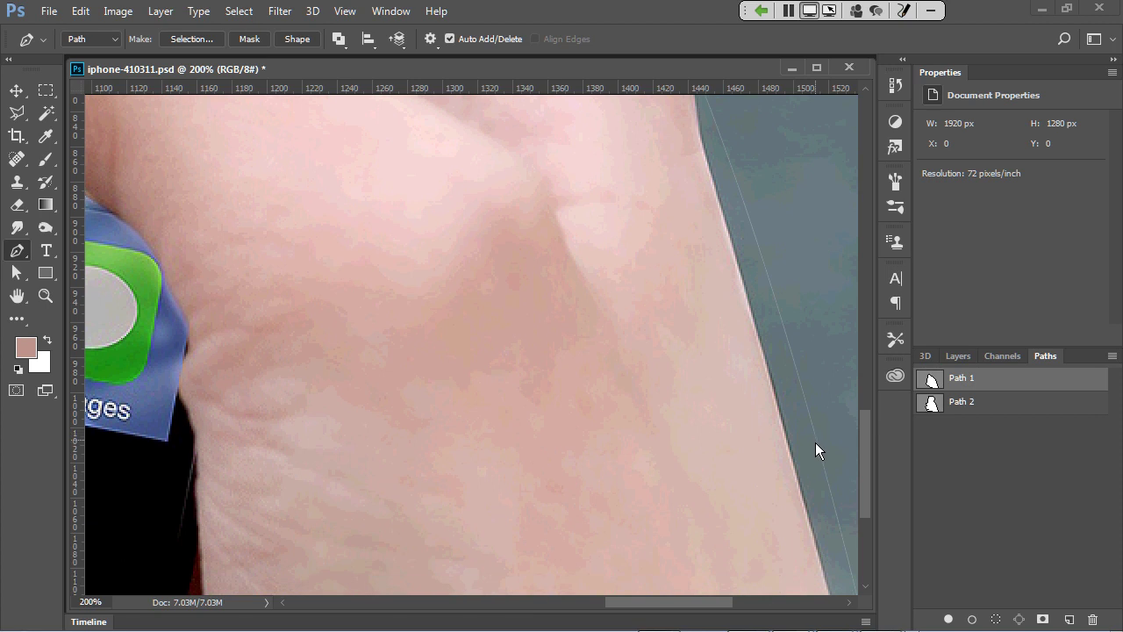
click(817, 442)
drag(817, 442, 793, 444)
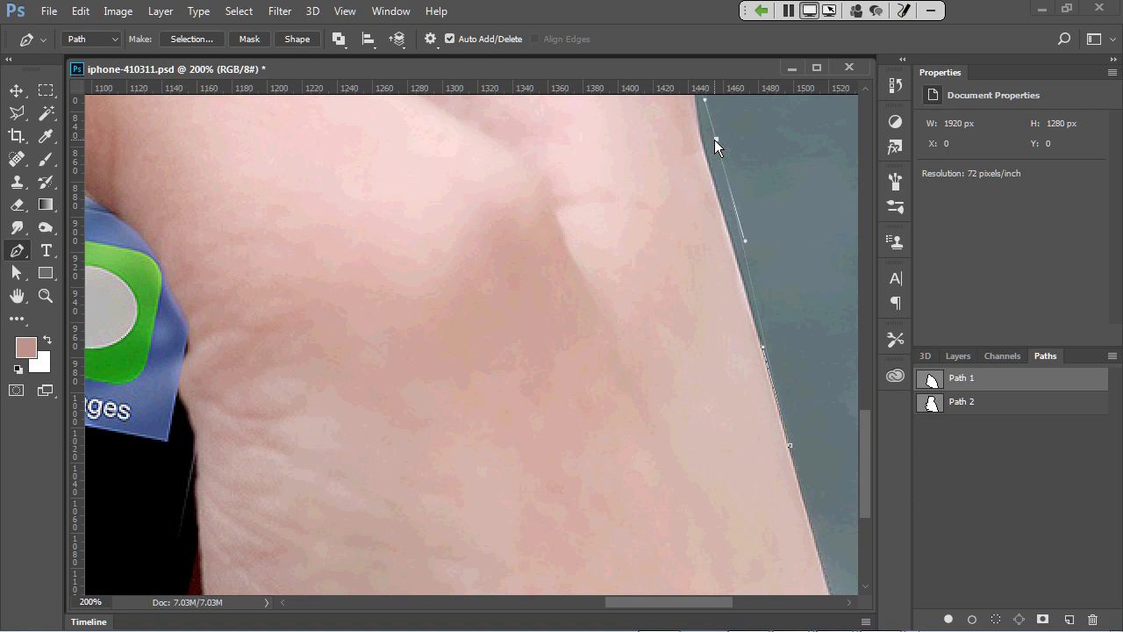
drag(714, 139, 708, 141)
mouse_move(866, 430)
mouse_down()
mouse_move(858, 388)
mouse_move(868, 414)
mouse_up()
key(ctrl+minus)
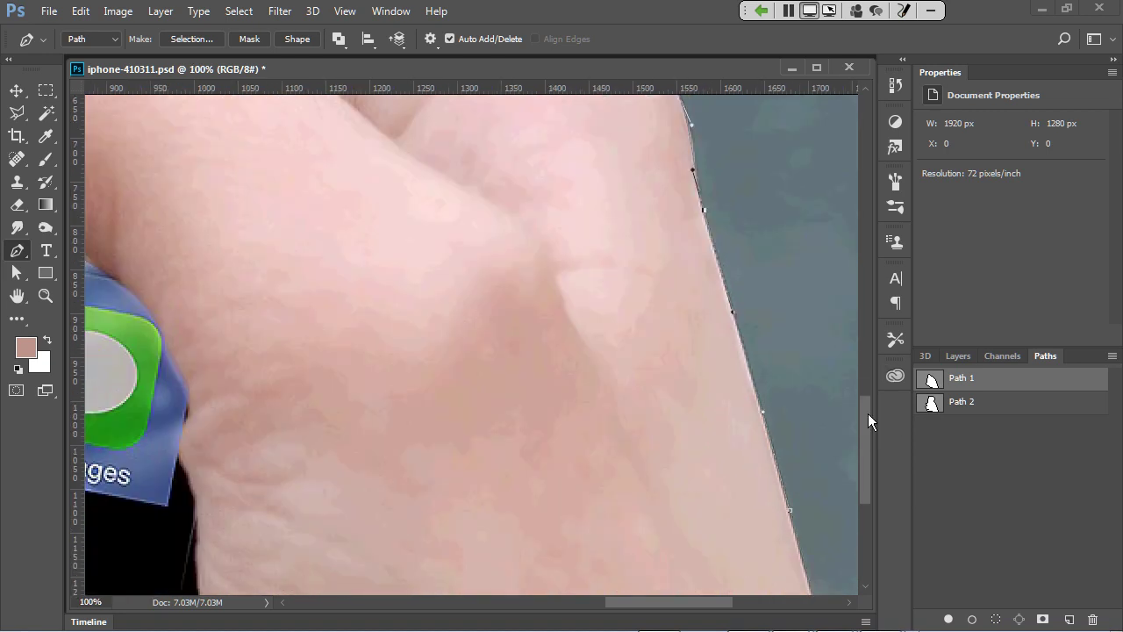
key(ctrl+minus)
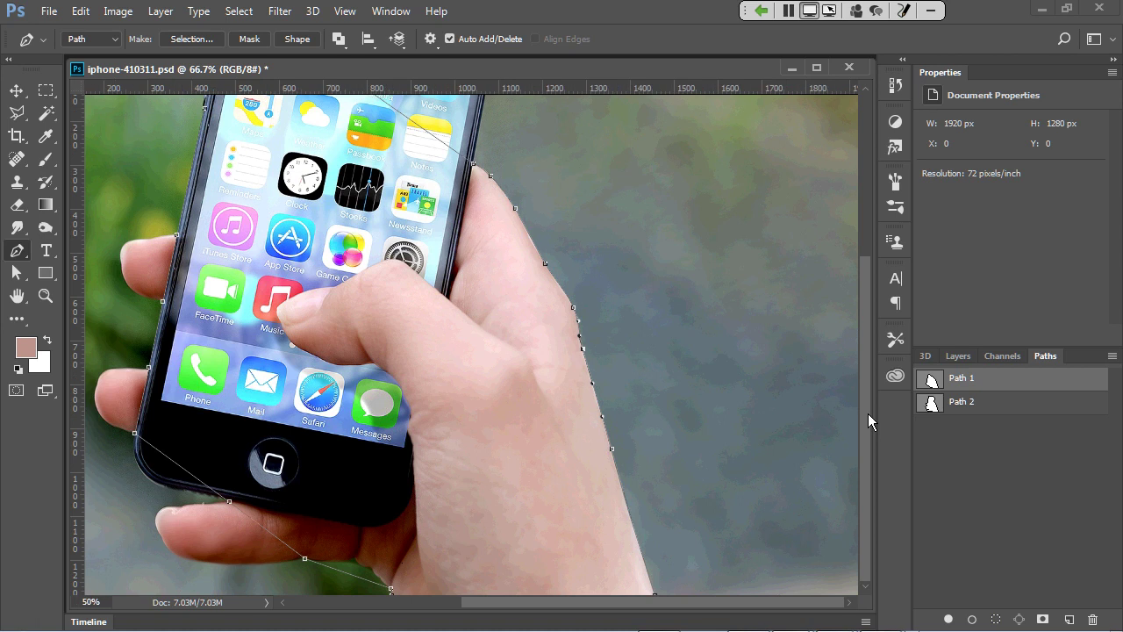
key(ctrl+minus)
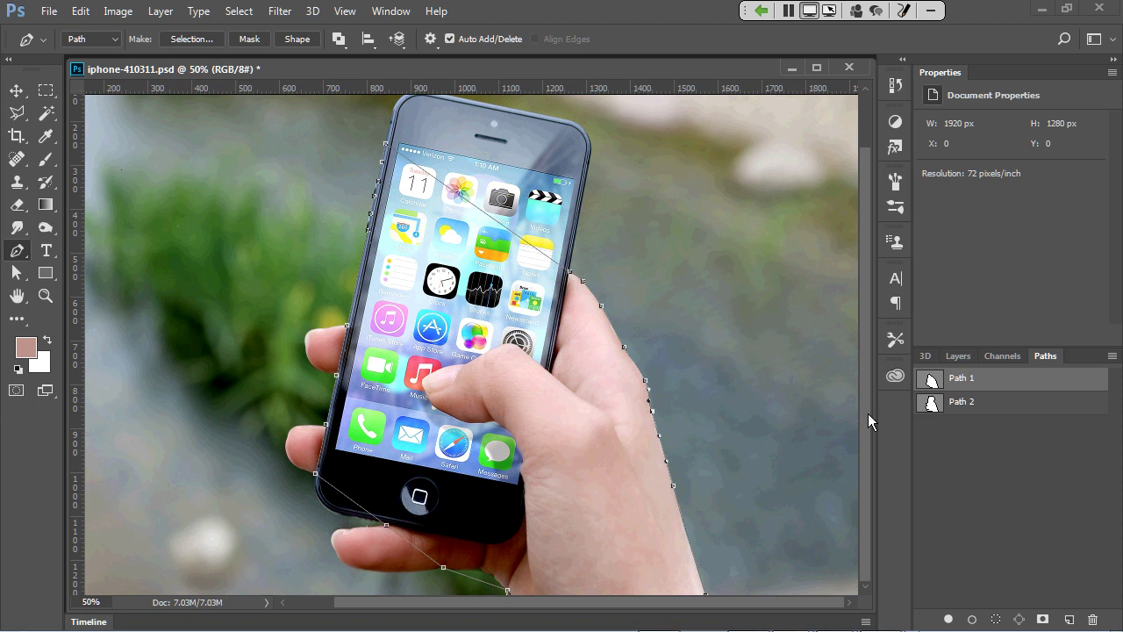
Step: Activate Path 2, the full hand-and-phone outline, and load it as a selection
click(934, 404)
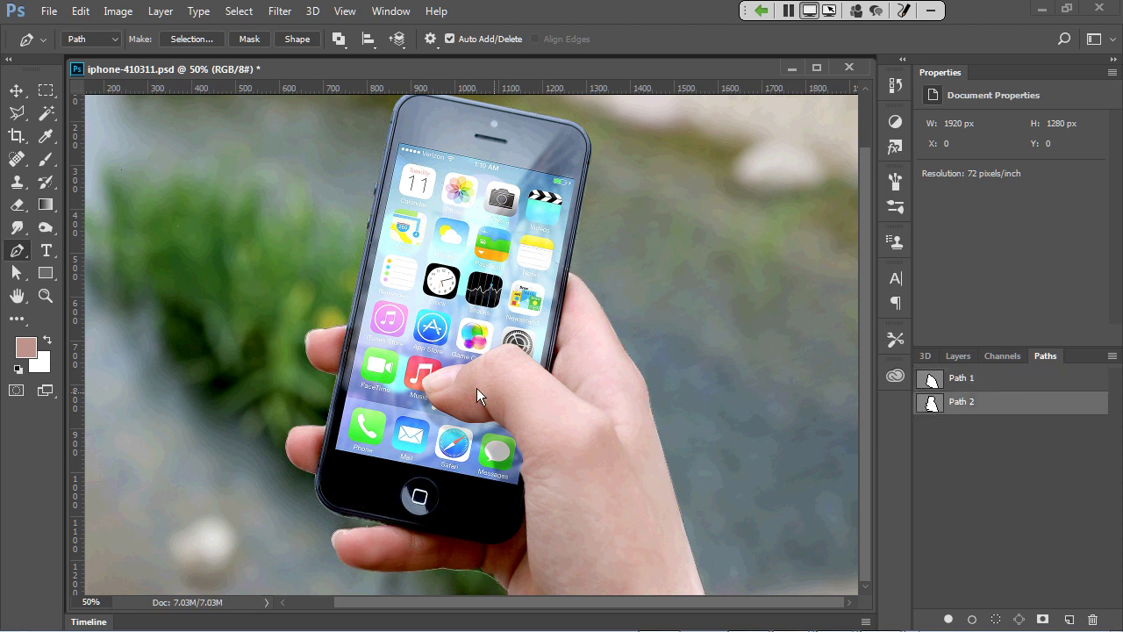
click(327, 327)
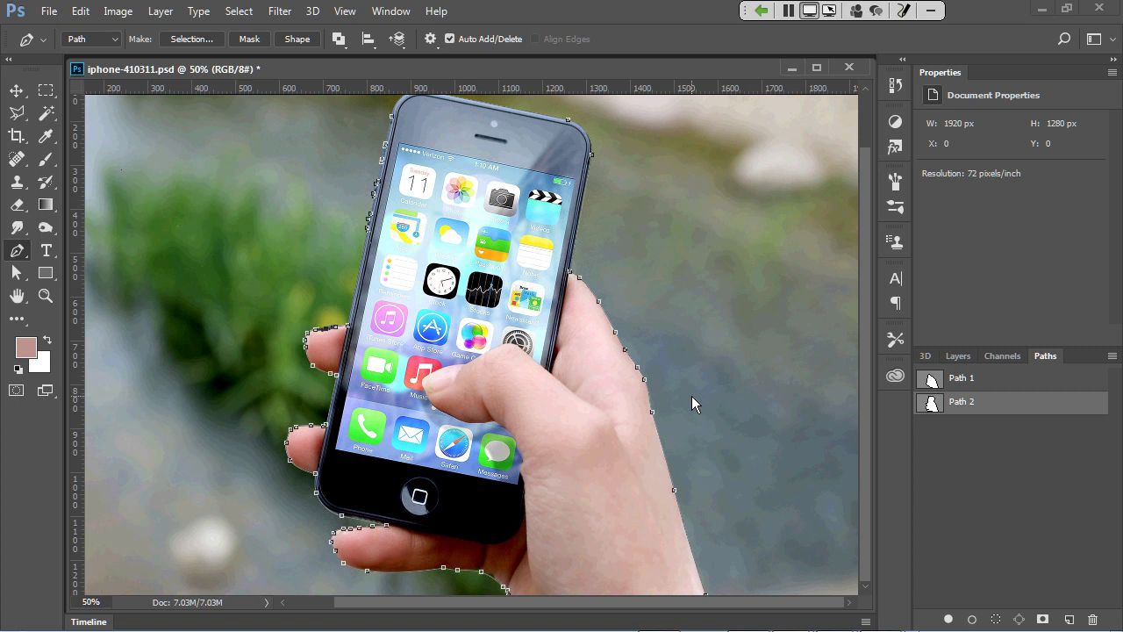
ctrl+click(932, 406)
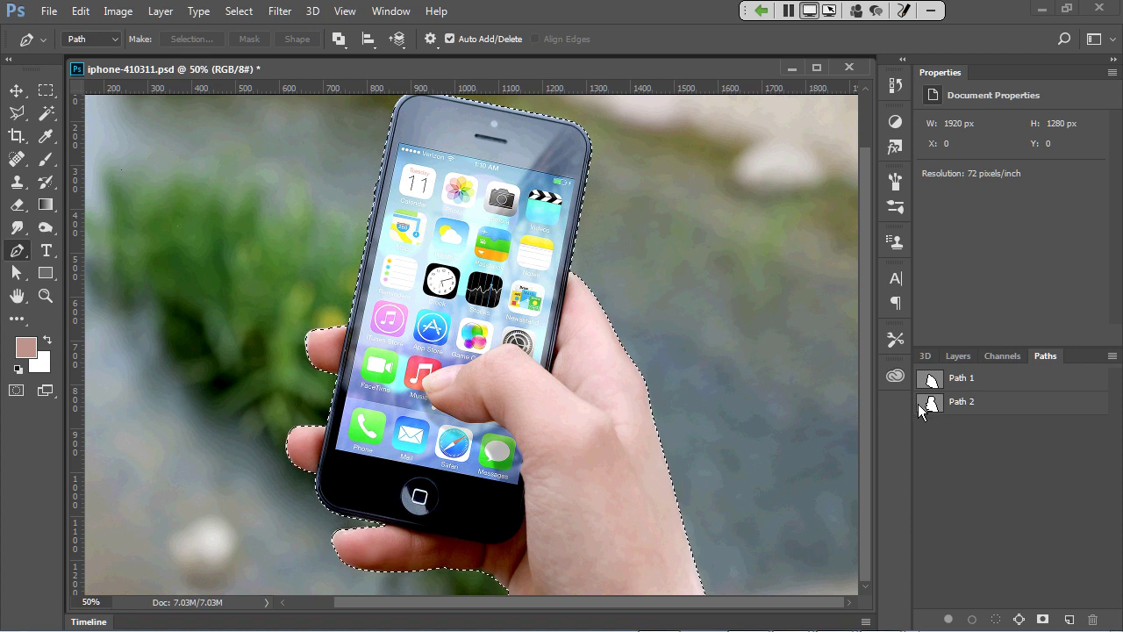
Step: Open the recent file backpacking-1167751.jpg and paste the copied hand-and-phone cutout into it
click(49, 11)
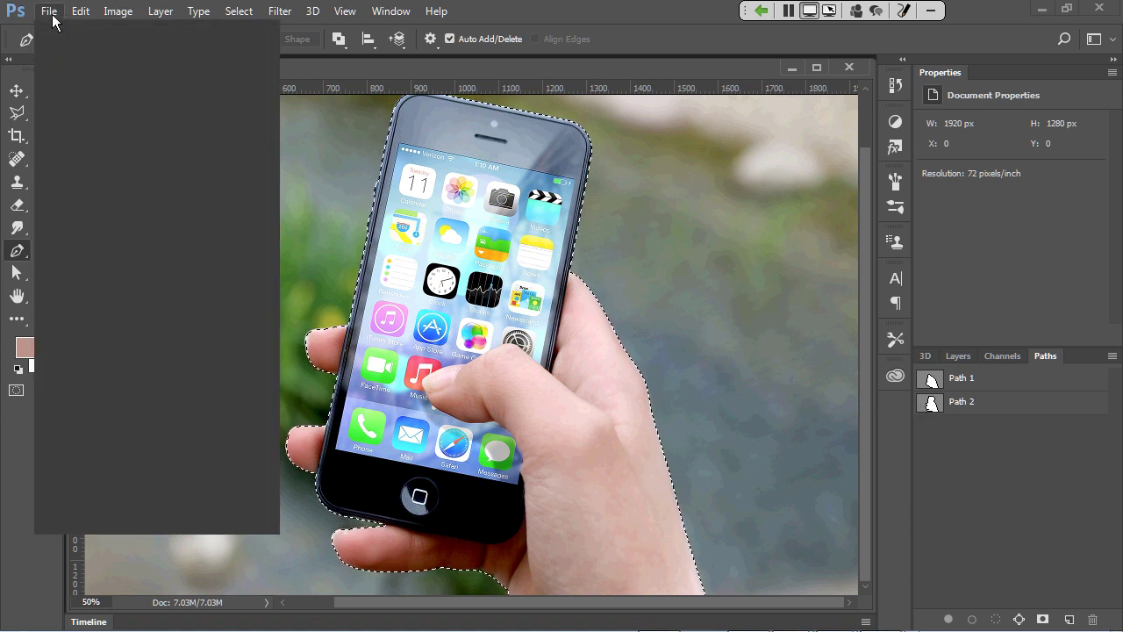
mouse_move(88, 114)
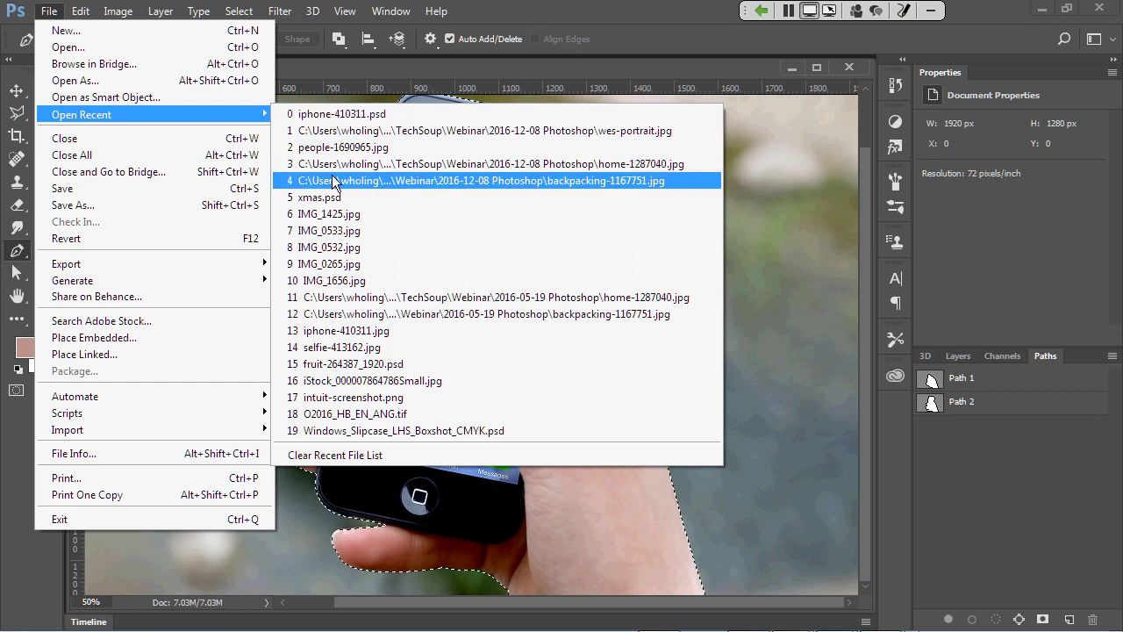
click(198, 59)
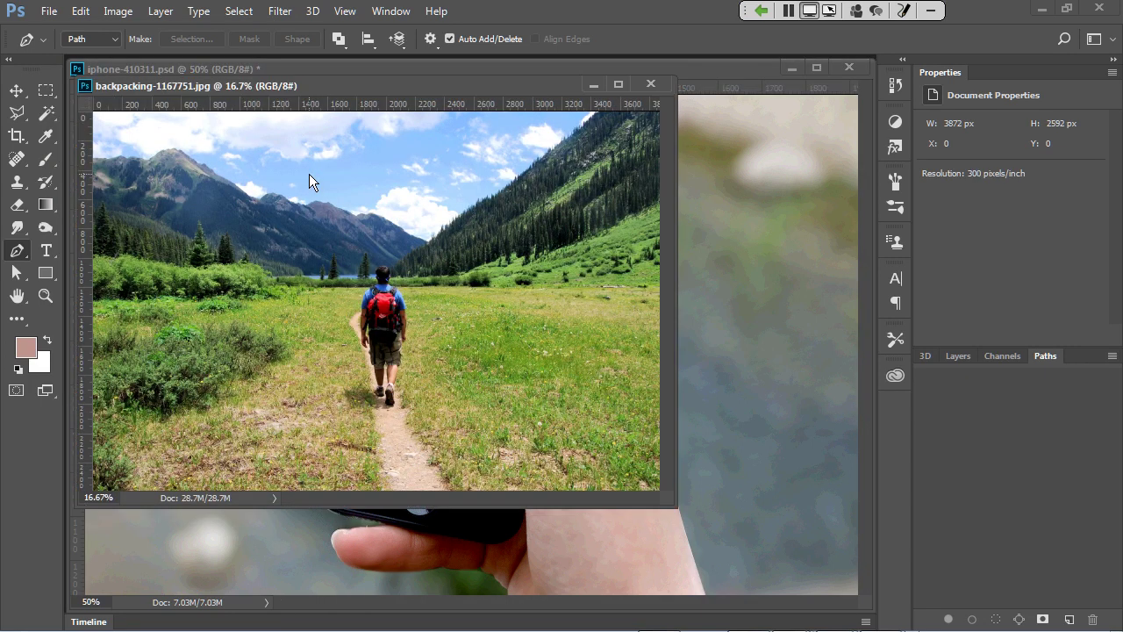
key(ctrl+v)
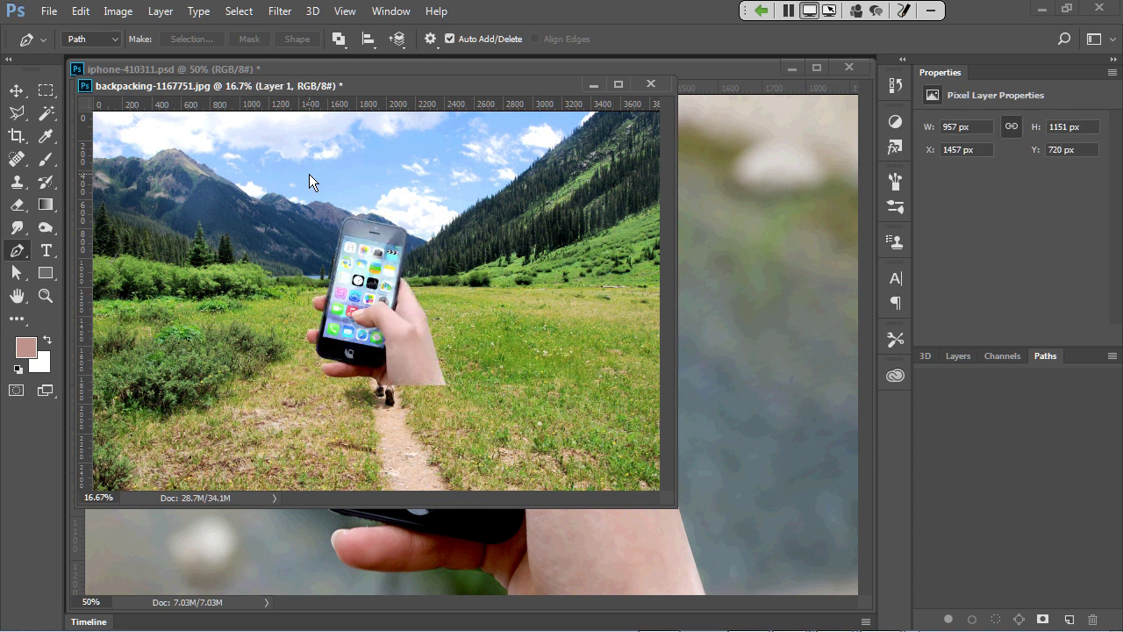
Step: Move the hand-and-phone cutout straight down to Y 1441 px so the wrist meets the image's lower edge
key(v)
drag(373, 281, 368, 383)
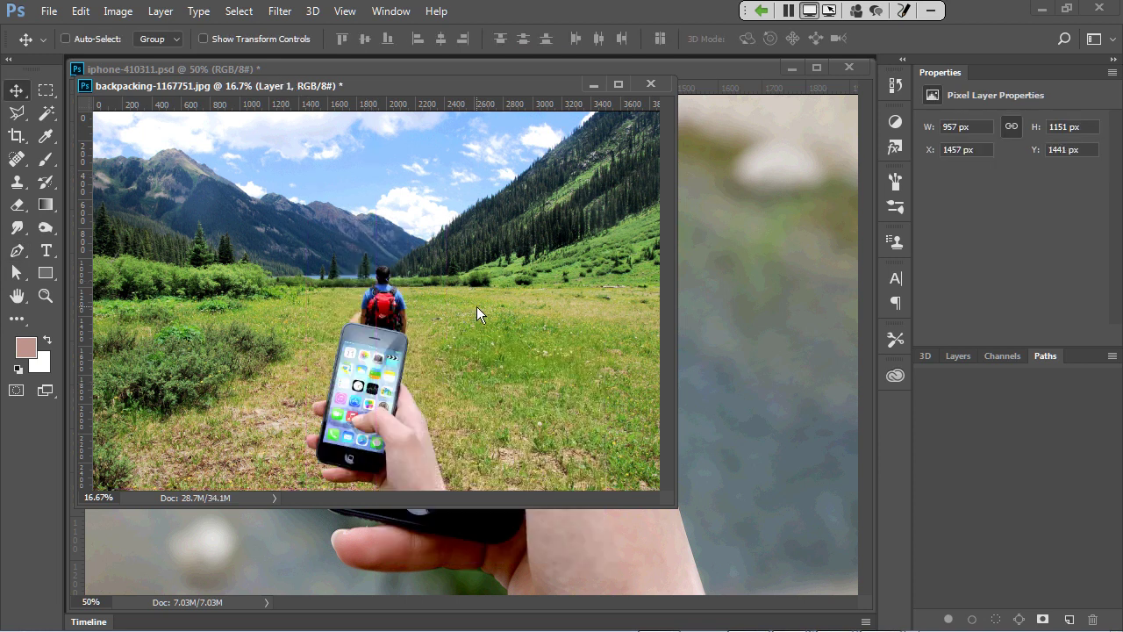
Step: Examine the pasted cutout's edges against the meadow at 100%, from the phone's upper edge down to the wrist
key(ctrl)
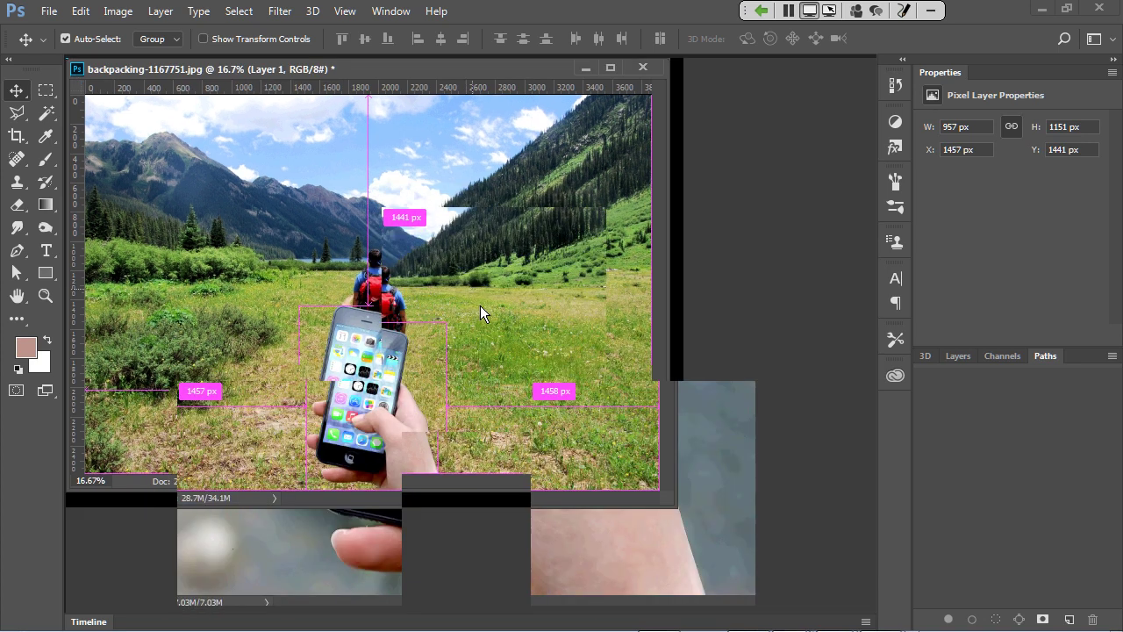
key(ctrl+plus)
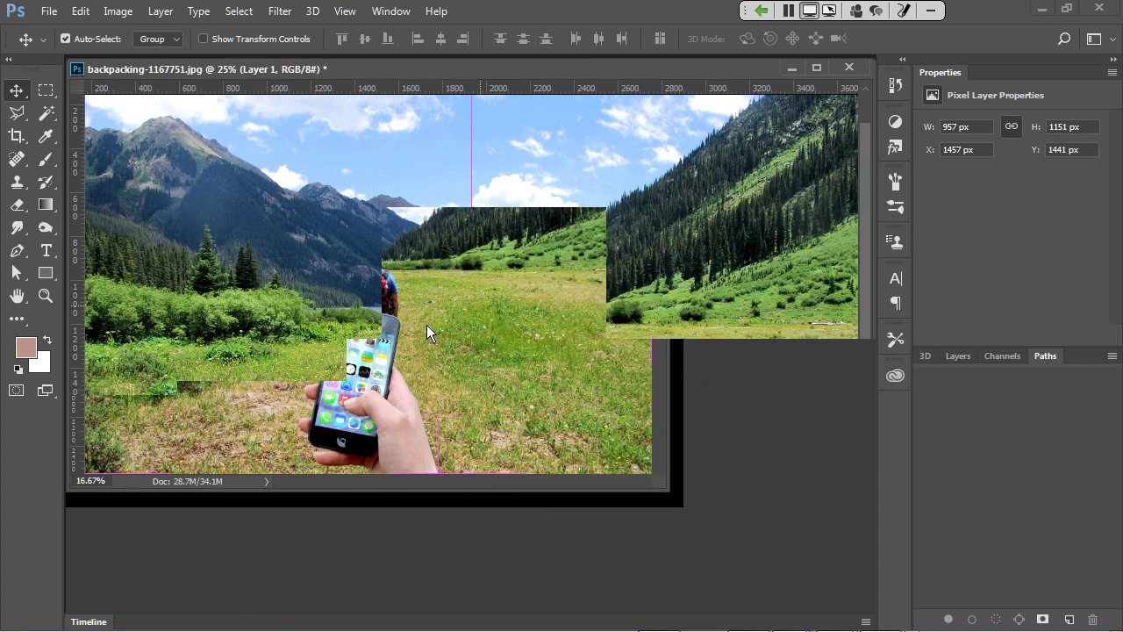
key(ctrl+1)
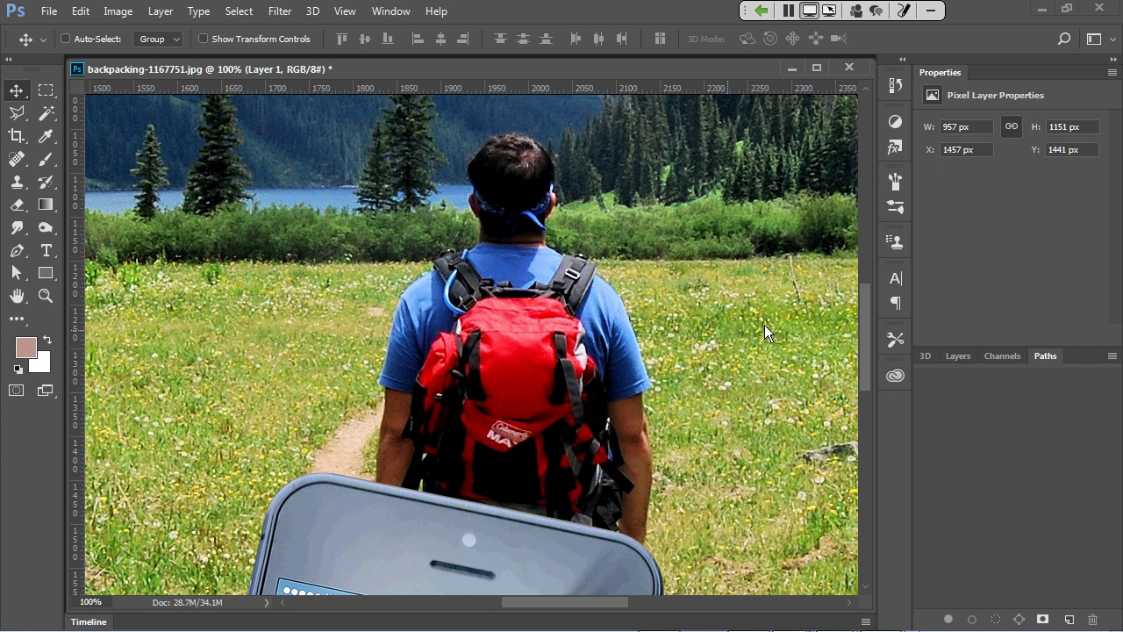
scroll(745, 321, down, 1)
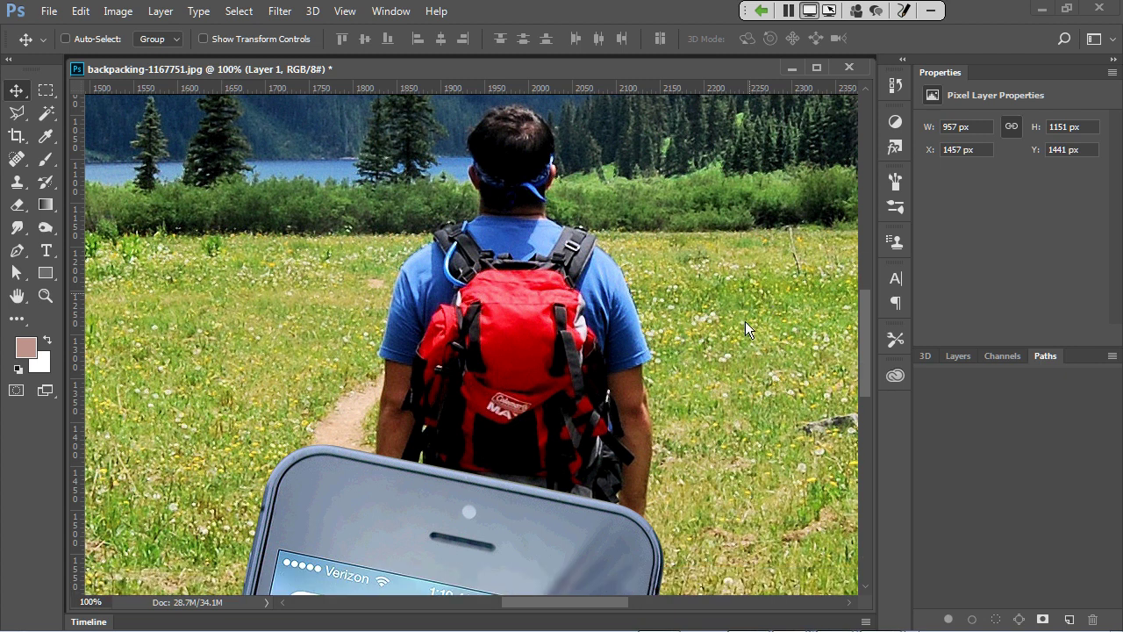
scroll(745, 321, down, 5)
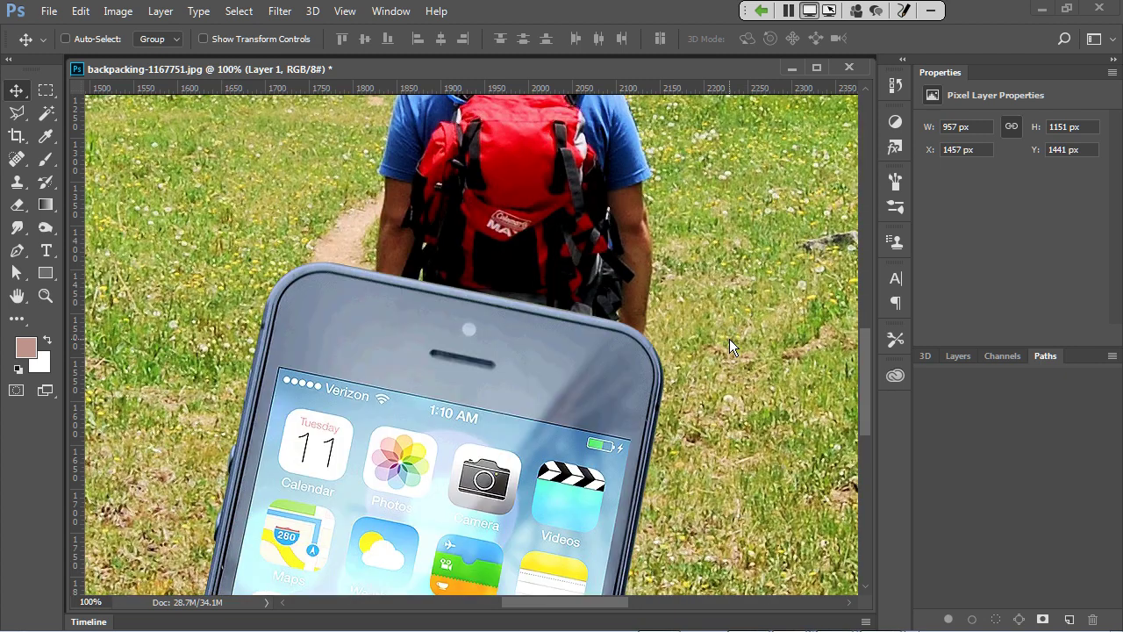
scroll(729, 338, down, 6)
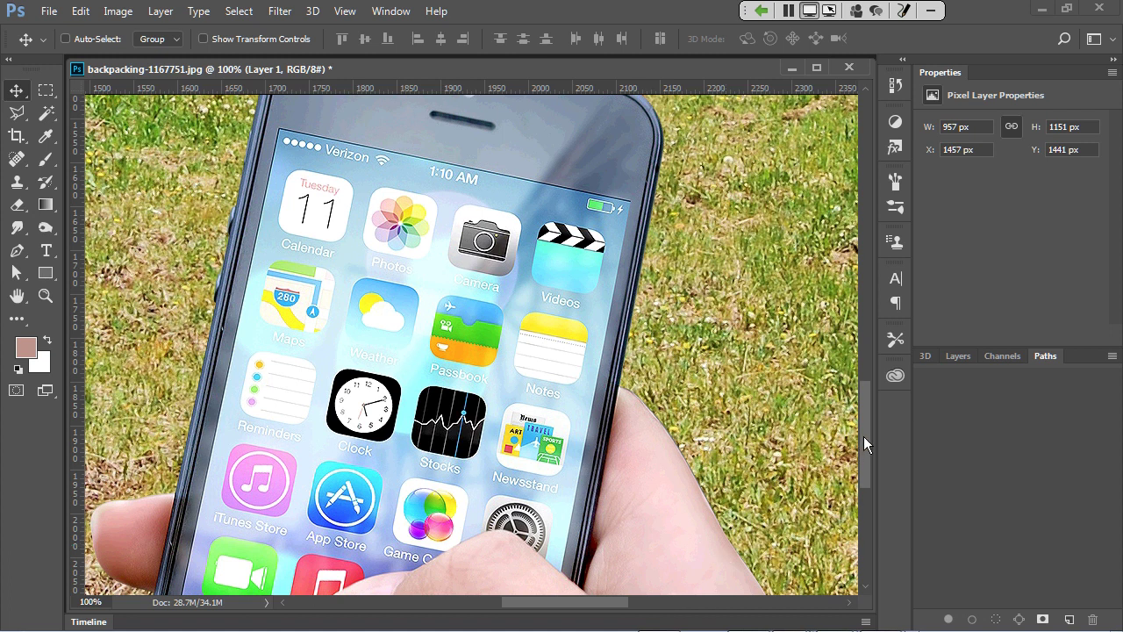
drag(864, 436, 863, 484)
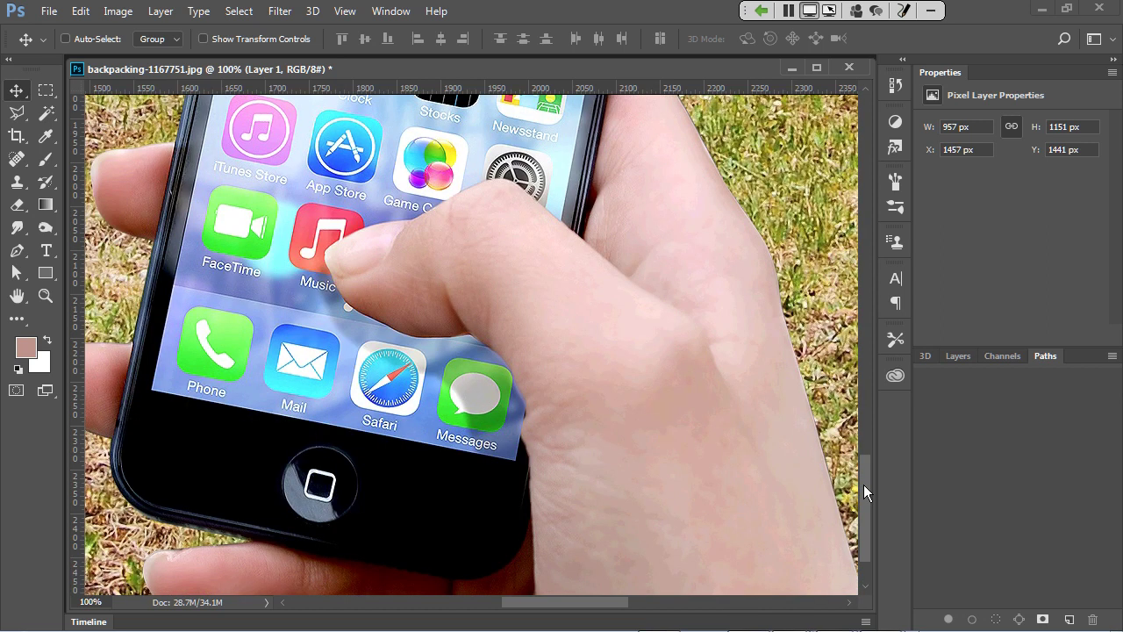
key(ctrl+minus)
key(ctrl+minus)
key(ctrl+minus)
key(ctrl+minus)
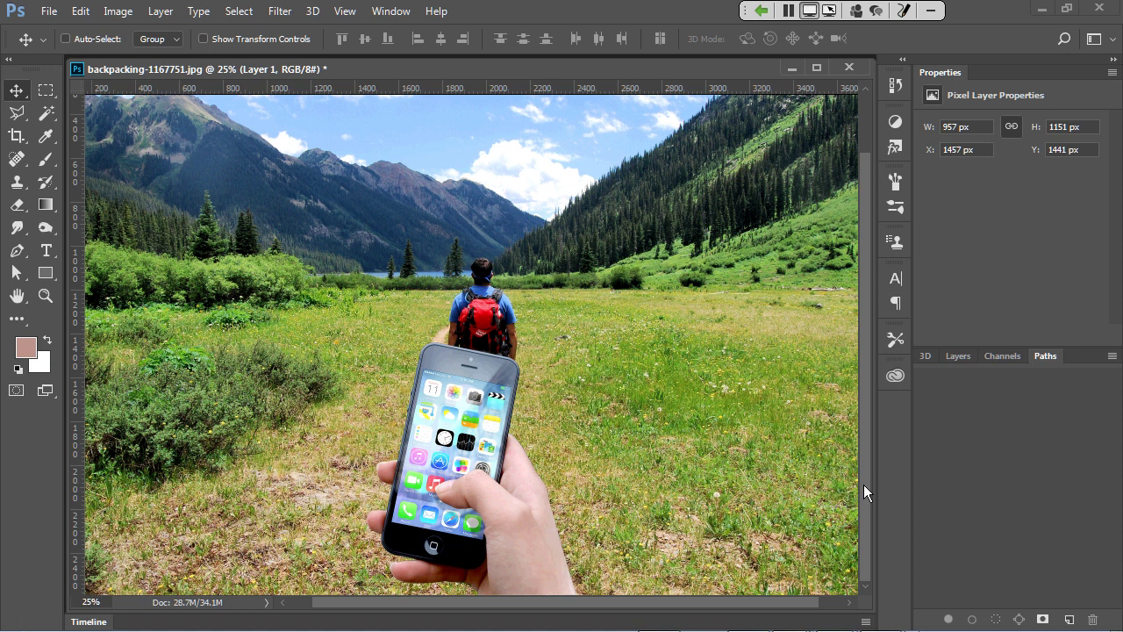
key(alt+Tab)
key(alt+Tab)
key(alt+Tab)
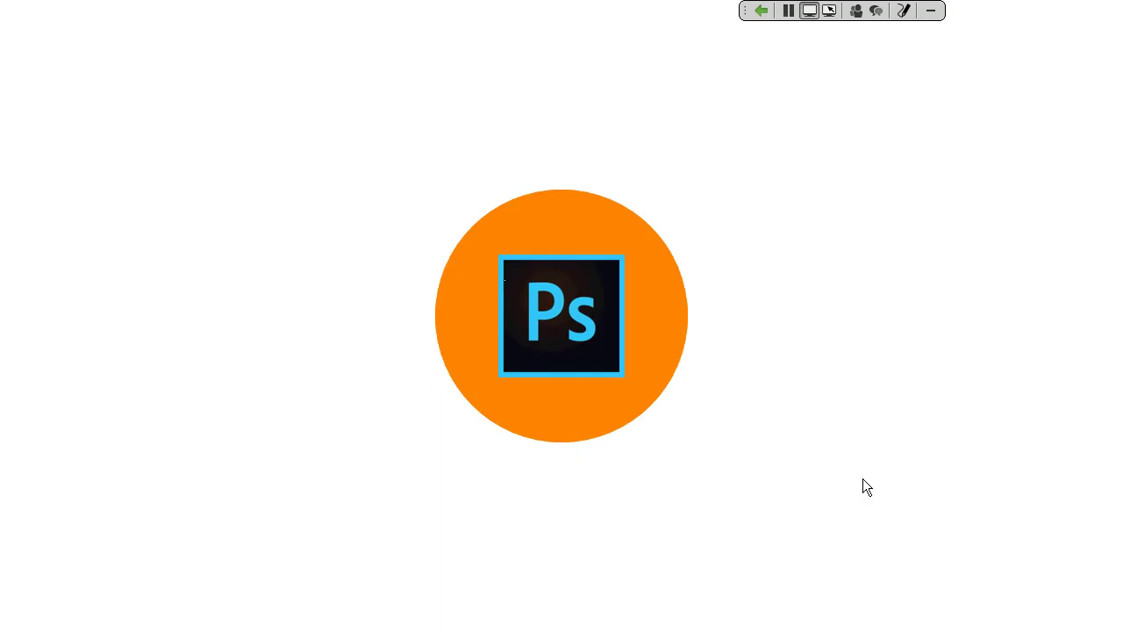
key(Right)
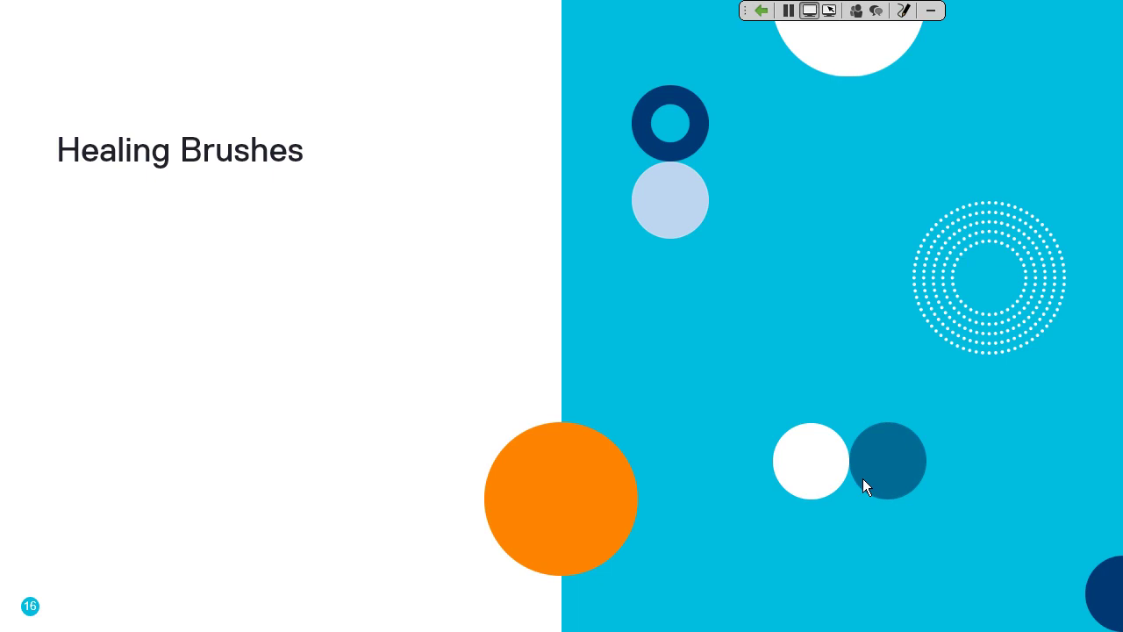
key(Right)
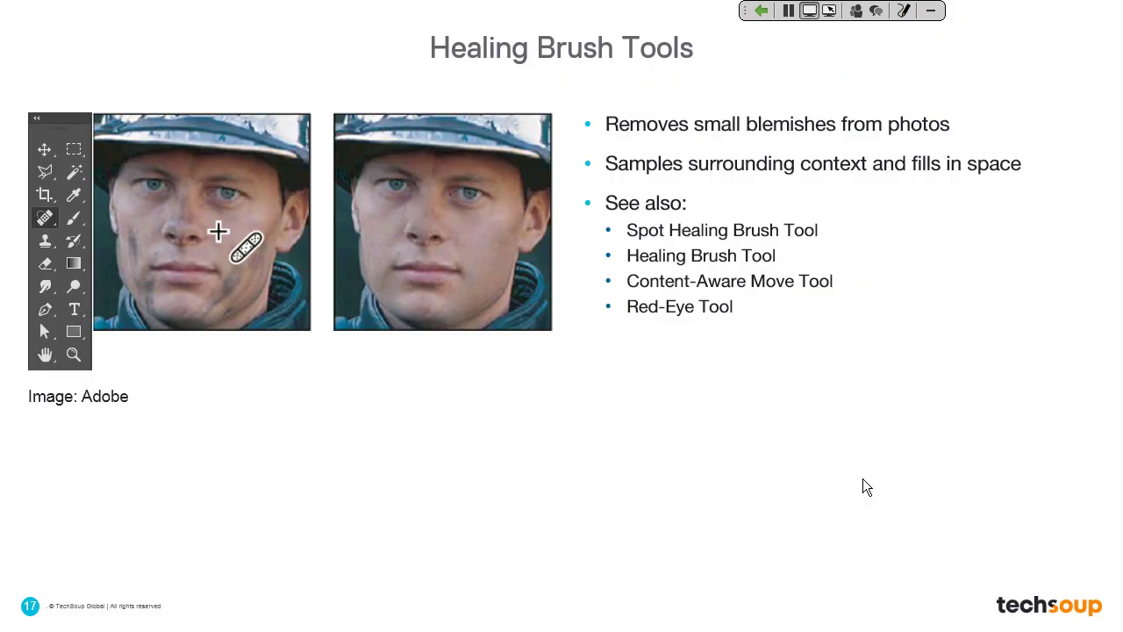
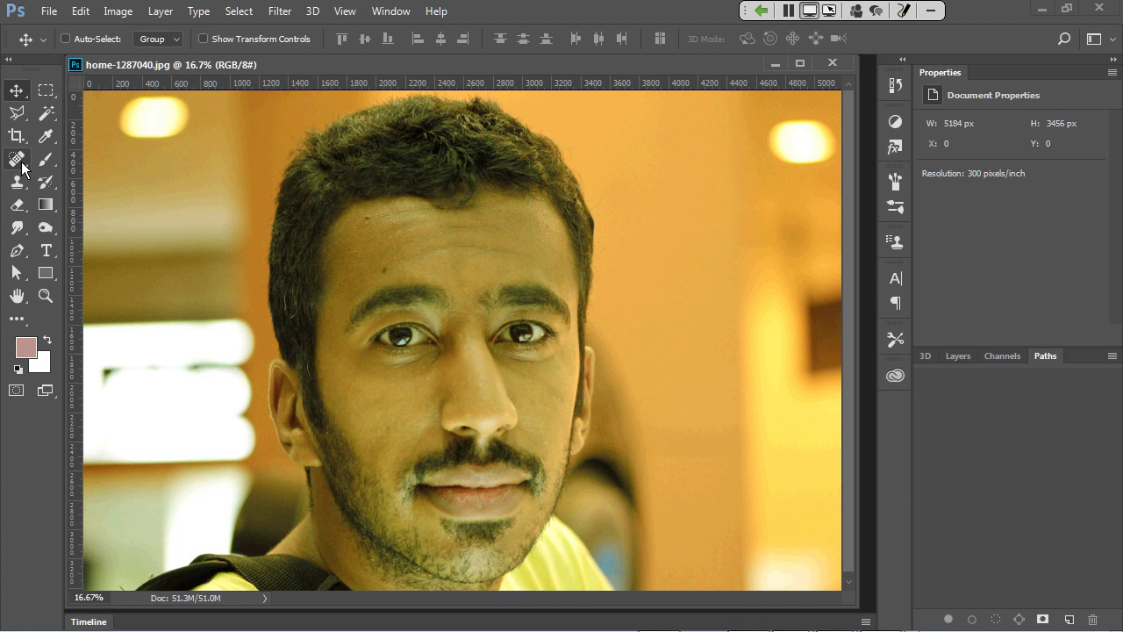
Step: Select the Spot Healing Brush and set its brush size to 80 px
click(20, 165)
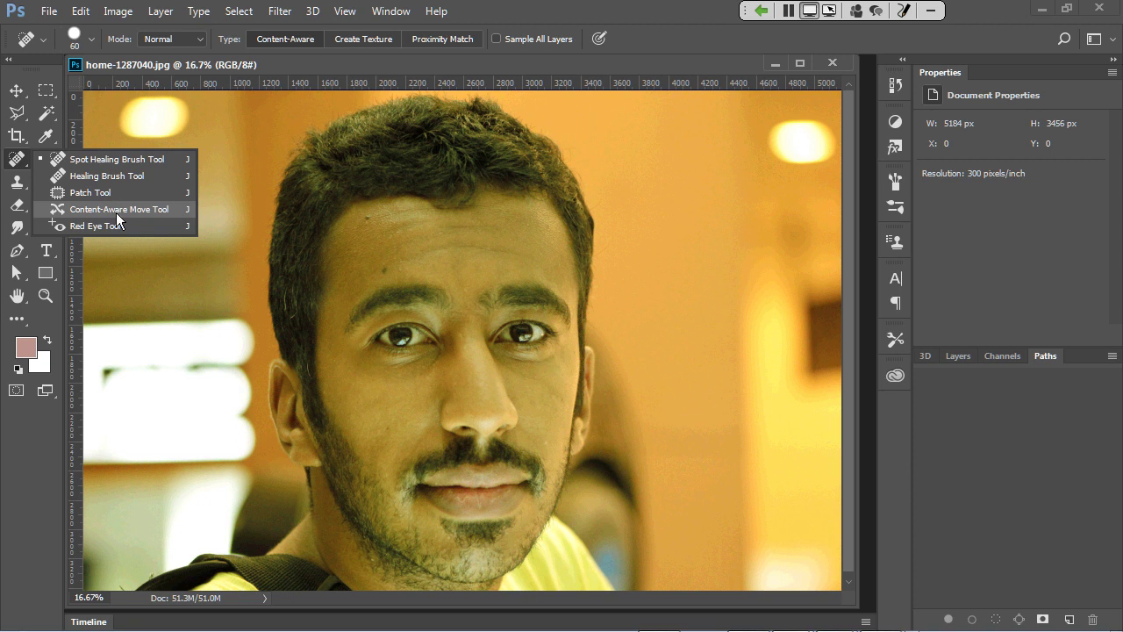
key(Up)
key(Up)
key(Up)
key(Up)
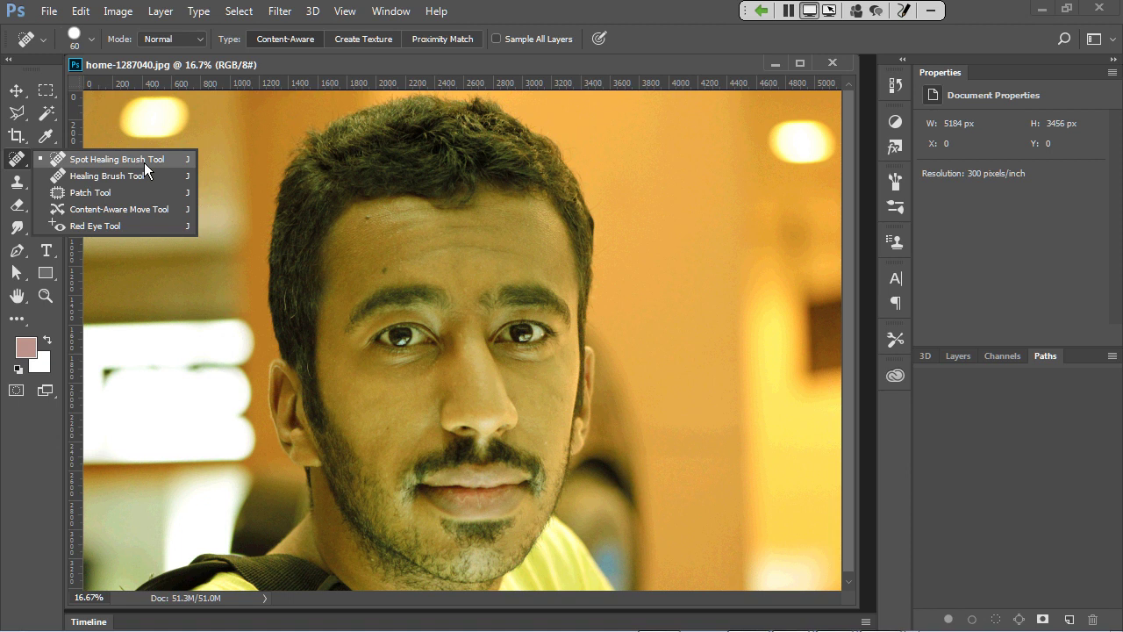
key(Return)
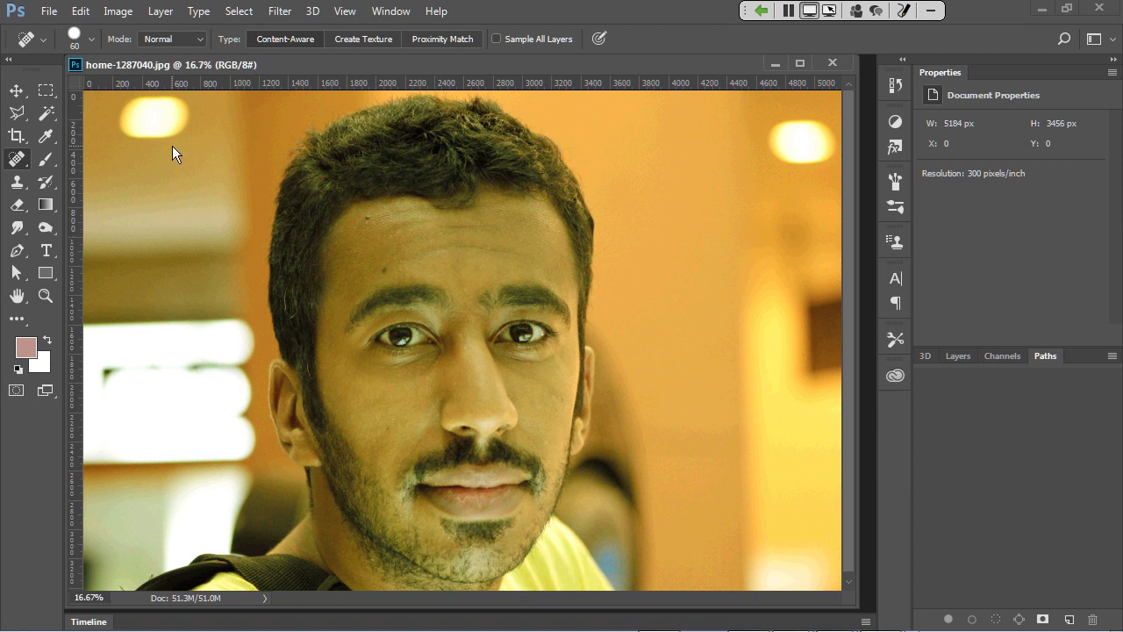
click(91, 39)
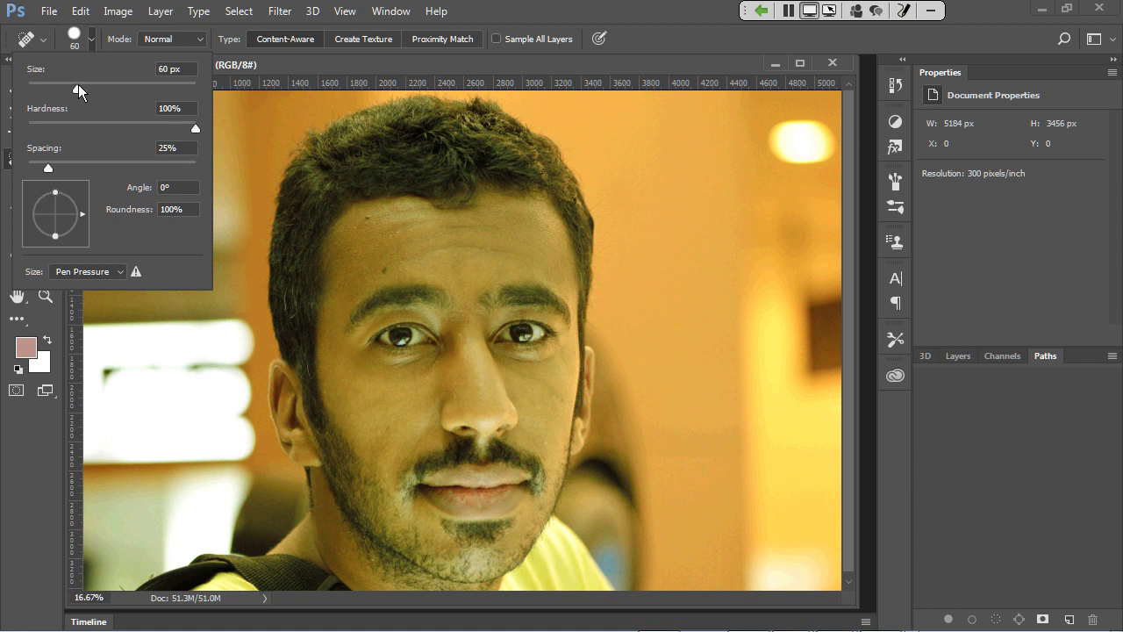
double_click(172, 69)
text(80)
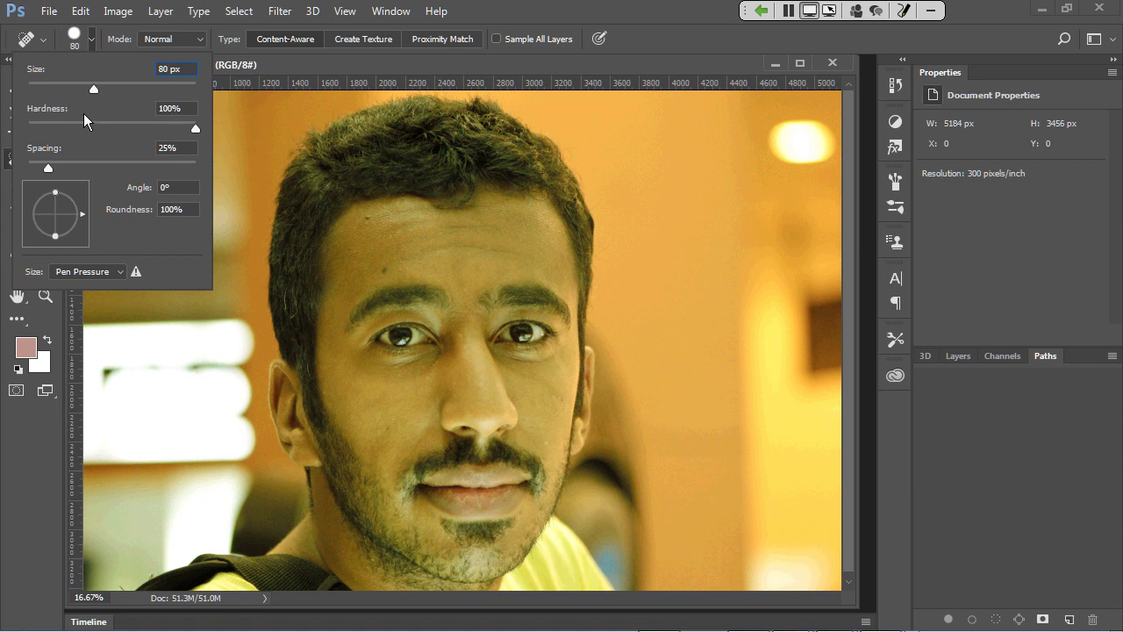
click(93, 38)
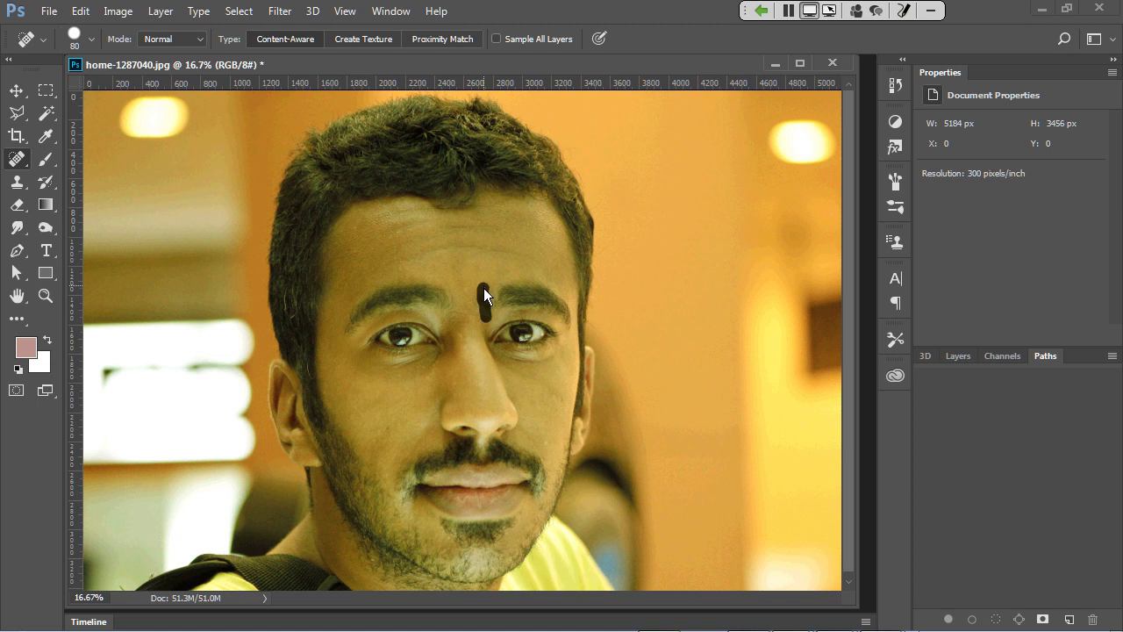
Step: Paint Spot Healing strokes between the man's eyebrows, over the hair at his temple and along the sideburn beside the ear
drag(483, 288, 484, 298)
click(287, 288)
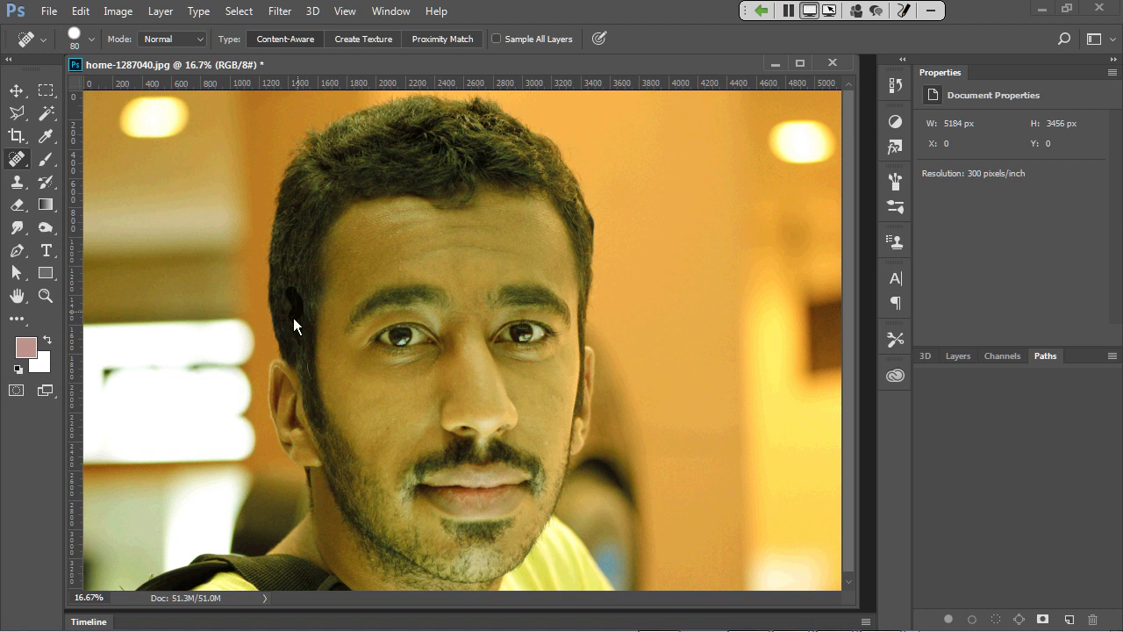
drag(304, 357, 309, 376)
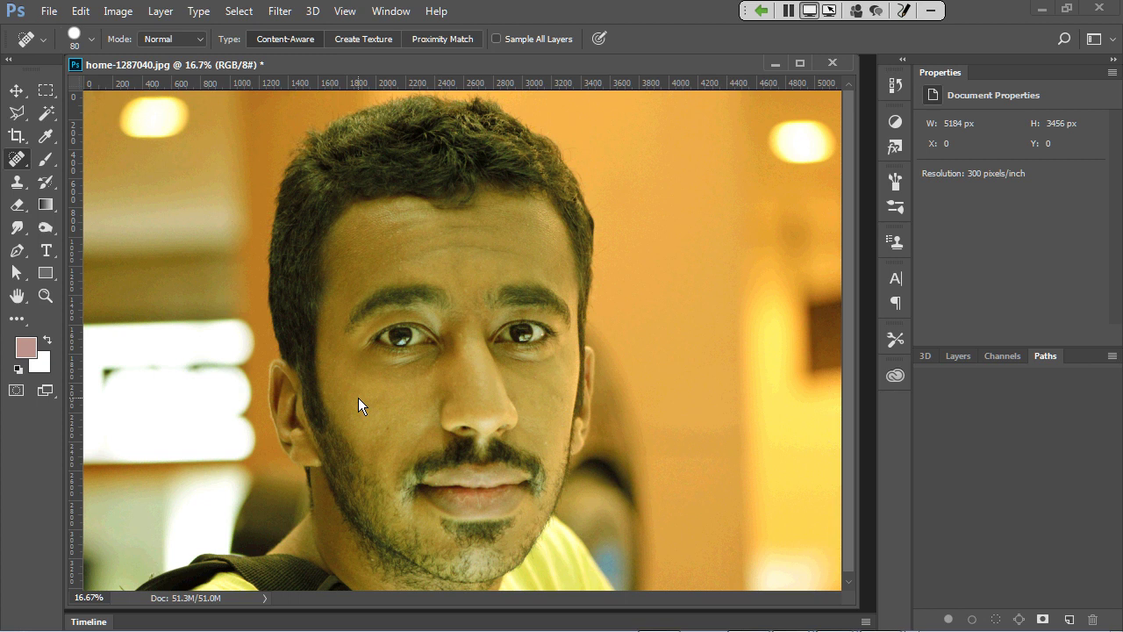
key(alt+Tab)
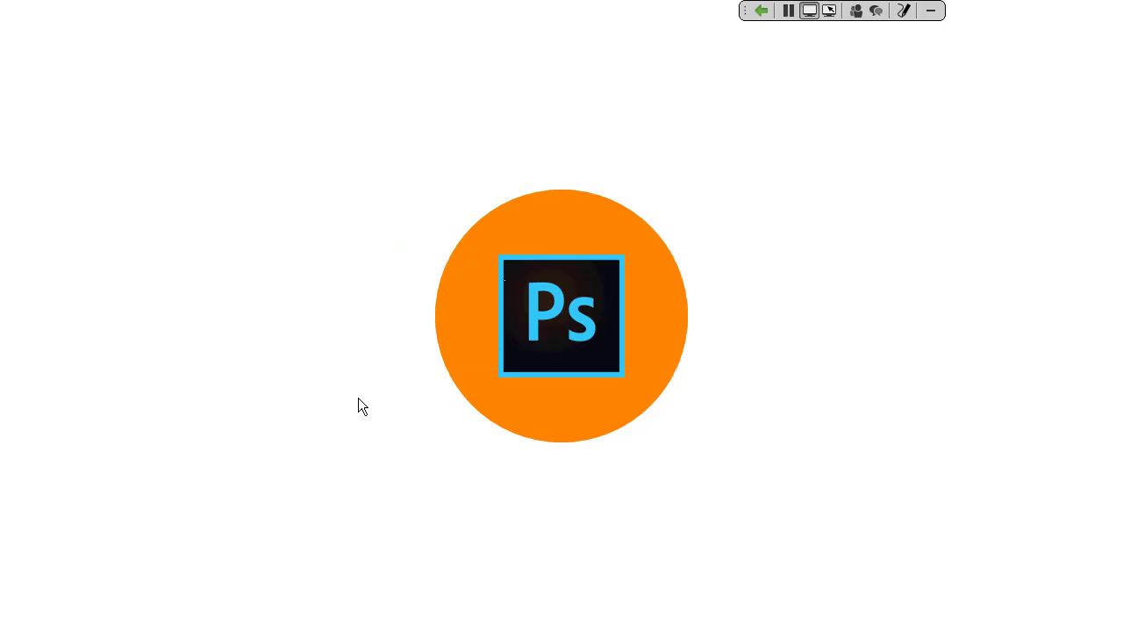
click(757, 13)
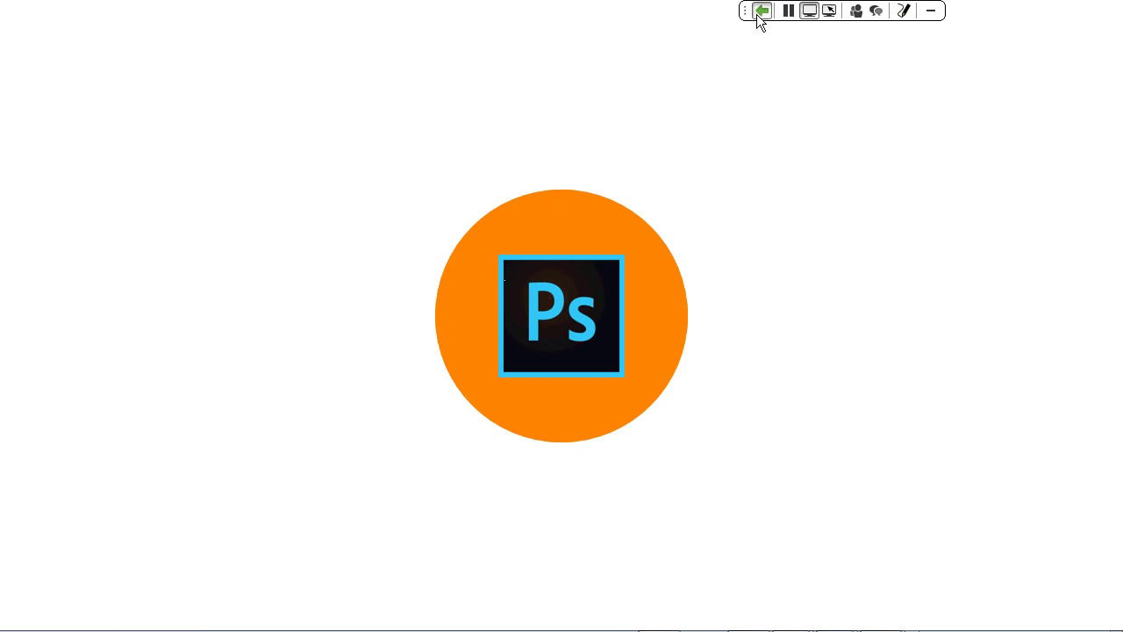
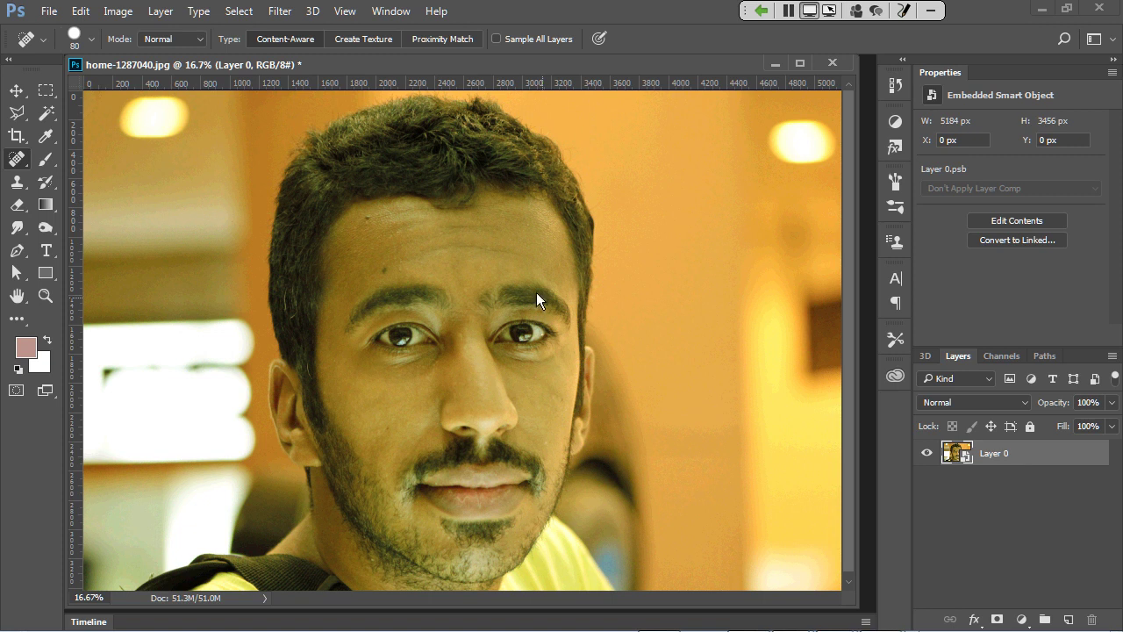
Step: Apply a Gaussian Blur smart filter with a 2.0-pixel radius to Layer 0
click(282, 13)
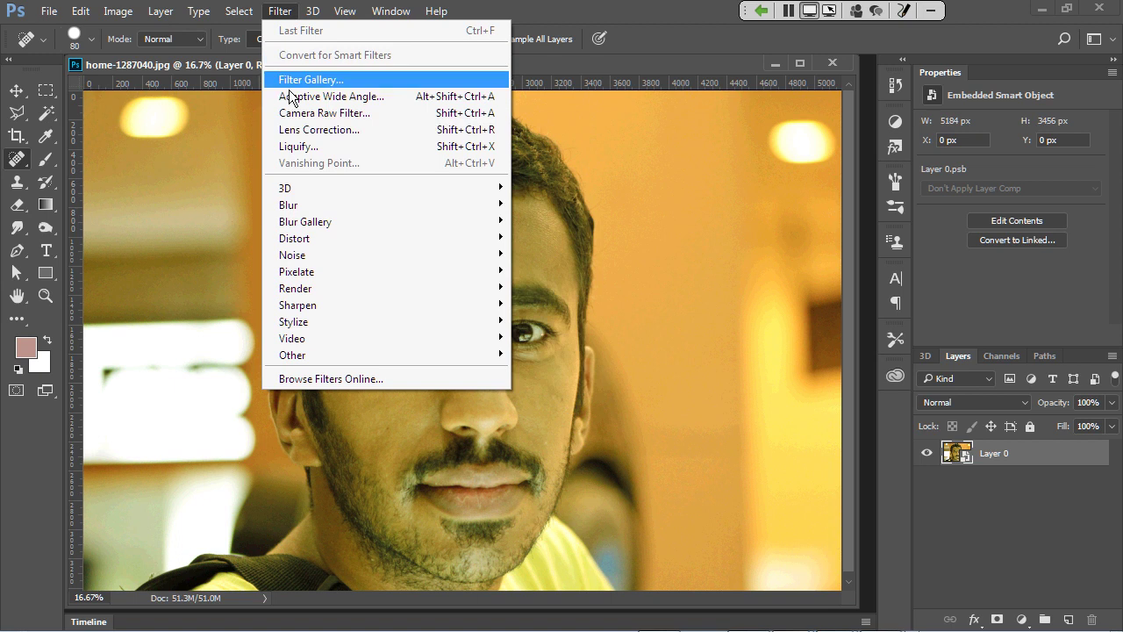
mouse_move(299, 204)
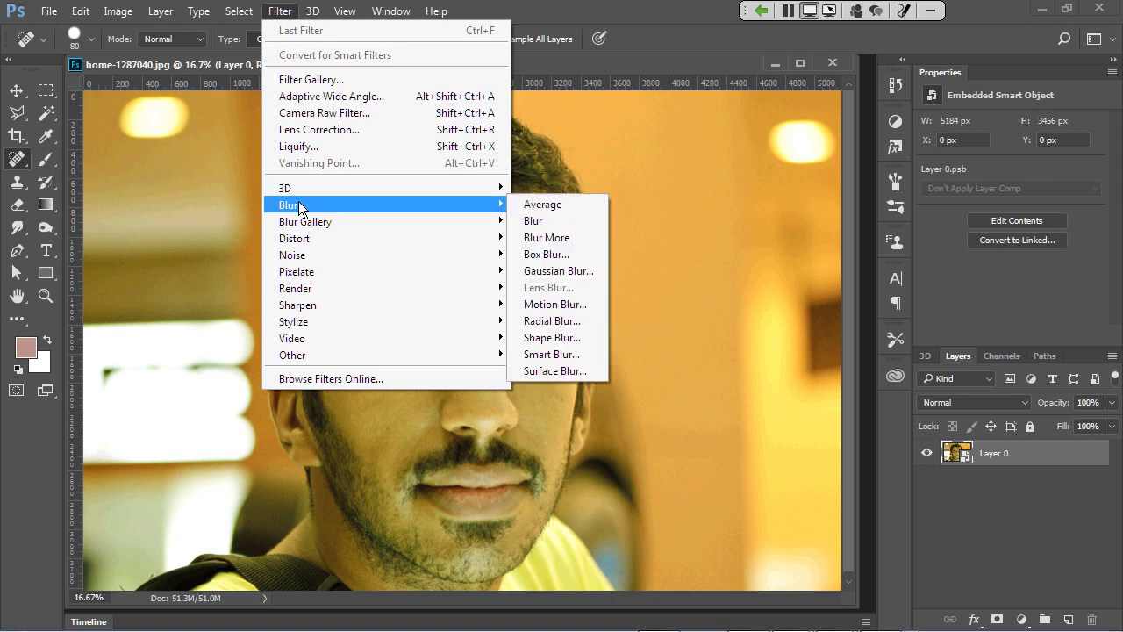
click(594, 272)
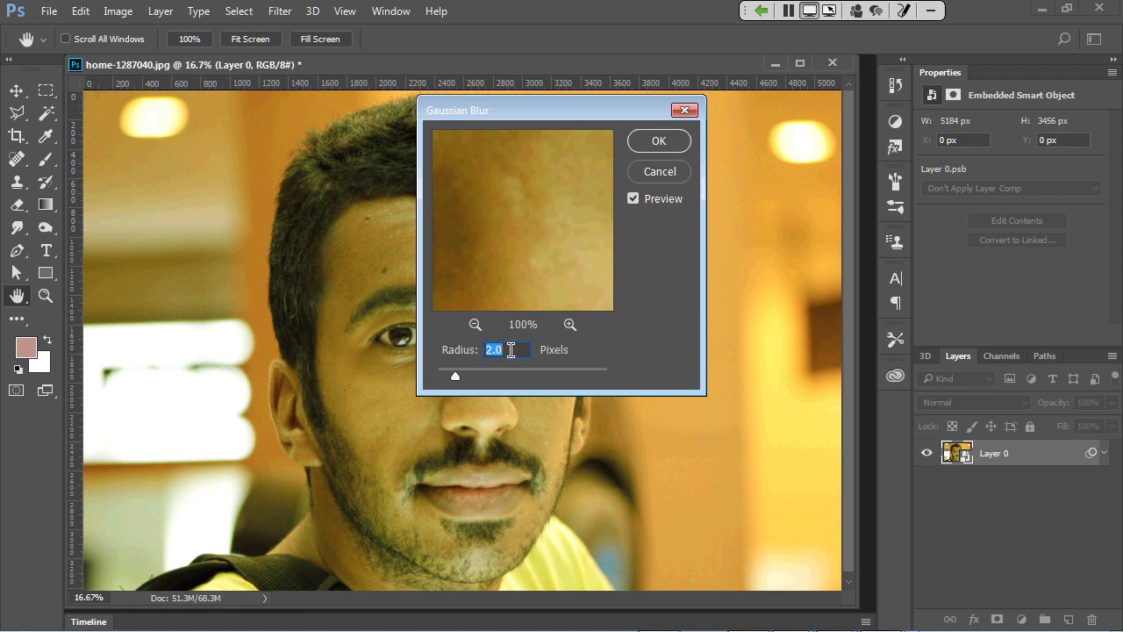
click(646, 147)
key(j)
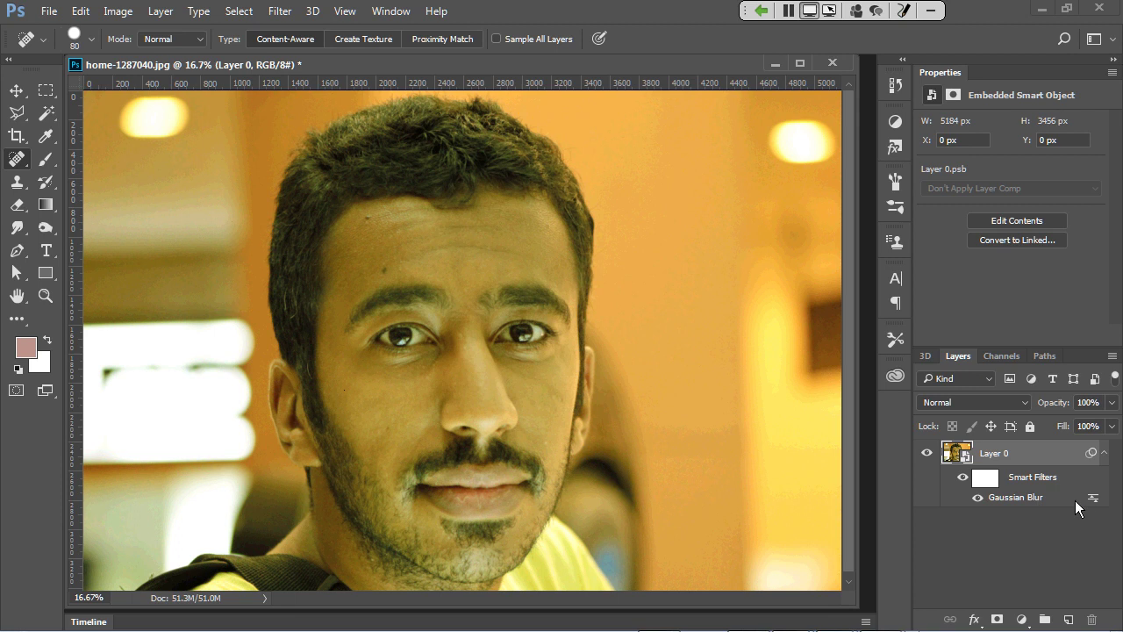
Step: Edit Layer 0's Gaussian Blur smart filter and set its radius to 20 pixels
double_click(1046, 498)
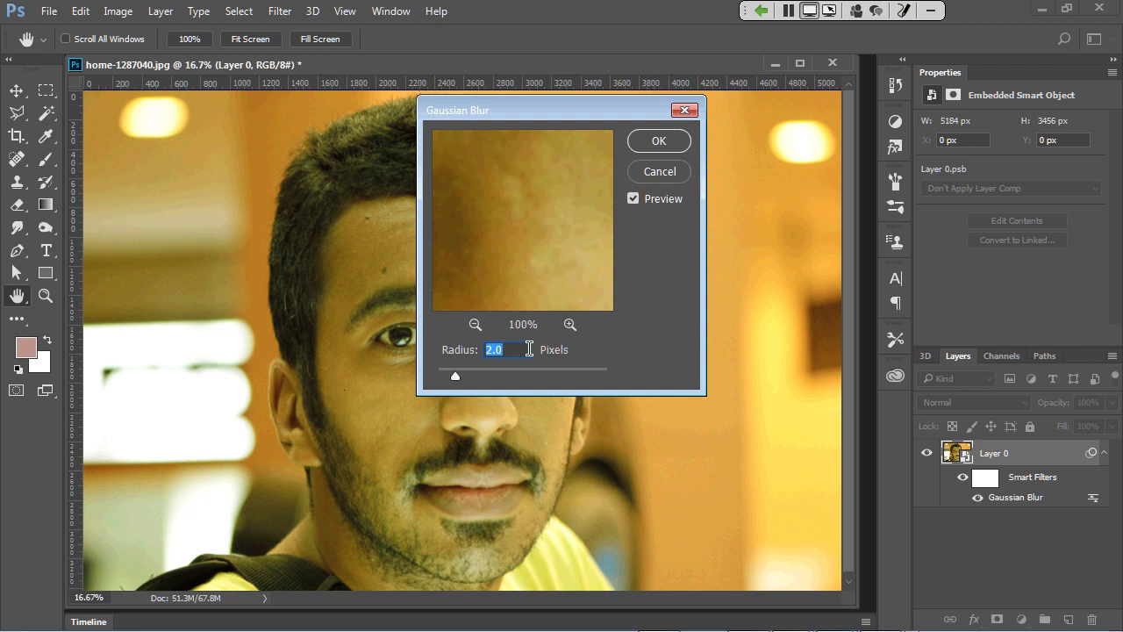
text(20)
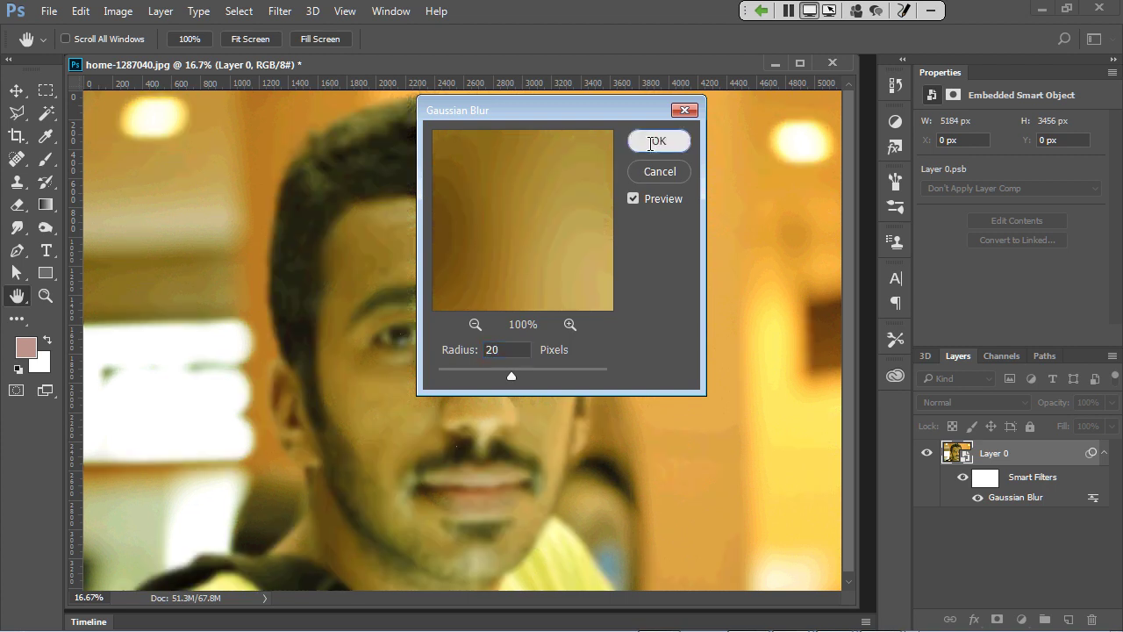
click(658, 140)
key(j)
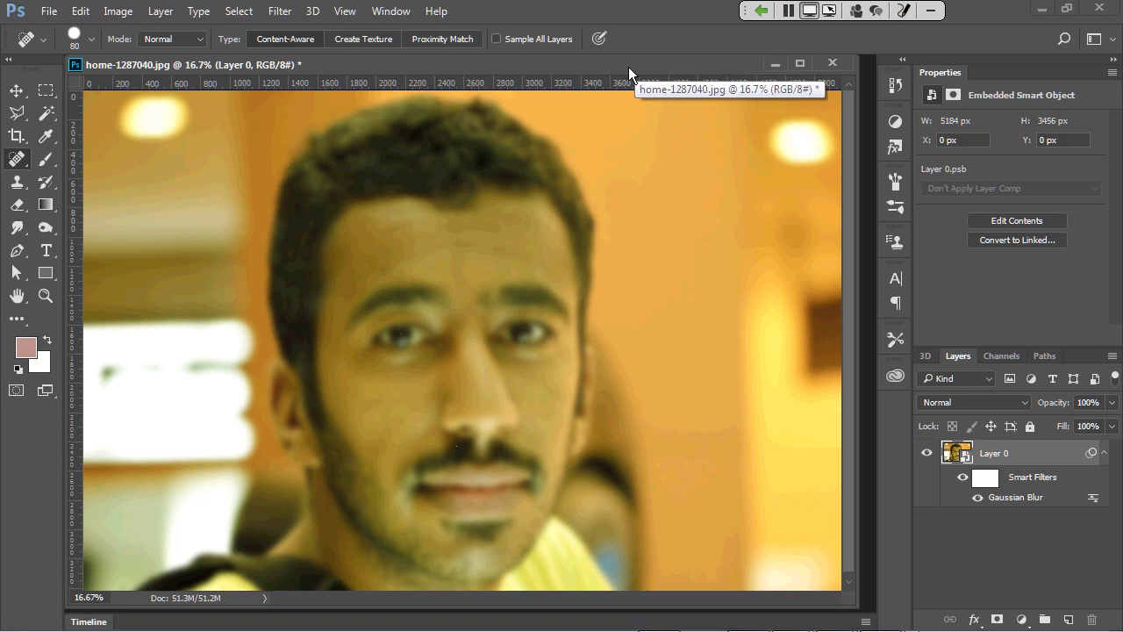
Step: Close home-1287040.jpg without saving the changes
click(824, 65)
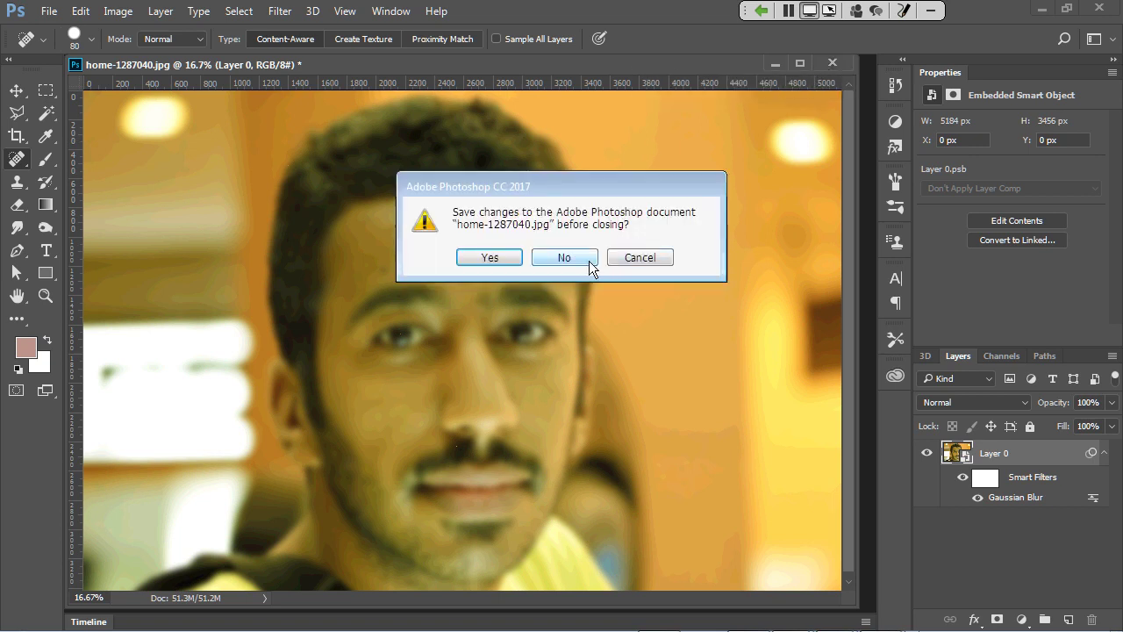
click(589, 261)
key(alt+Tab)
key(alt+Tab)
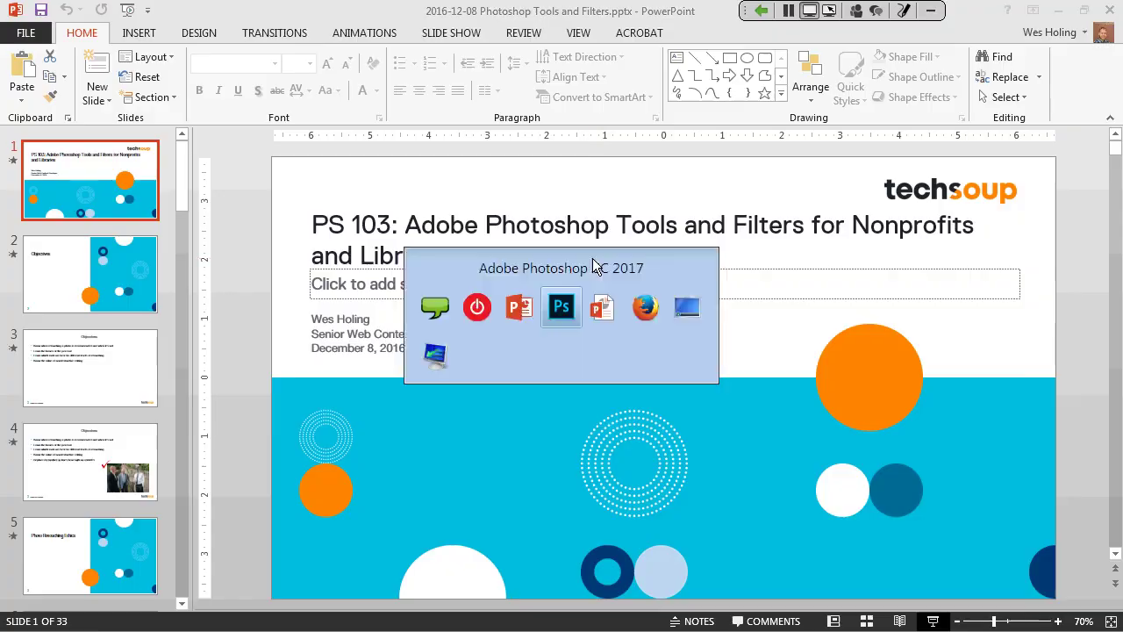
click(593, 261)
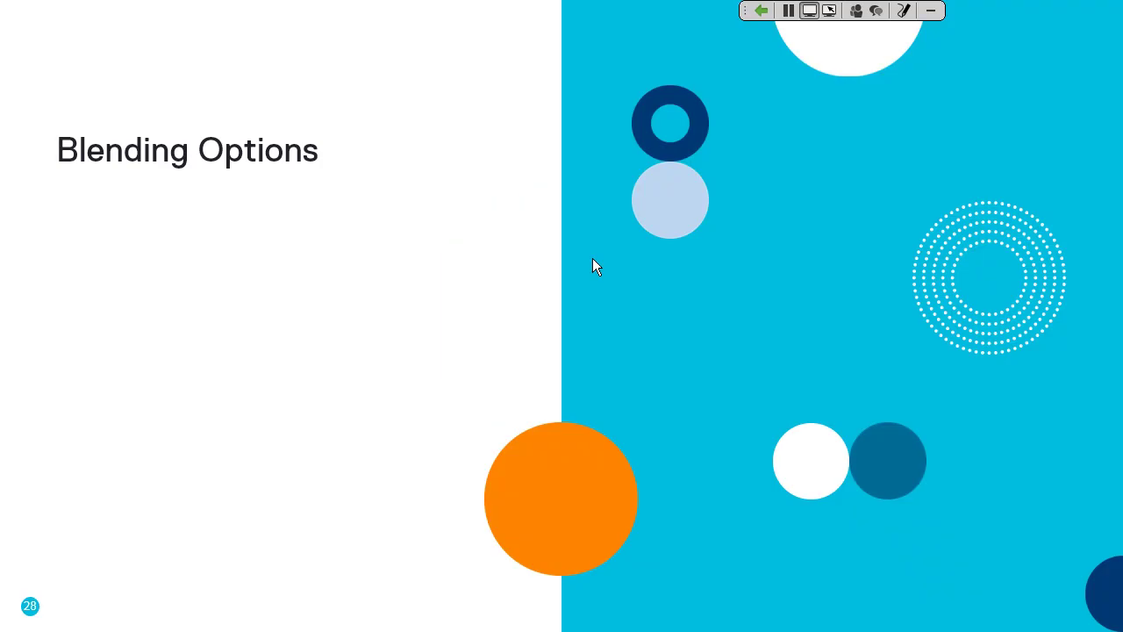
click(593, 267)
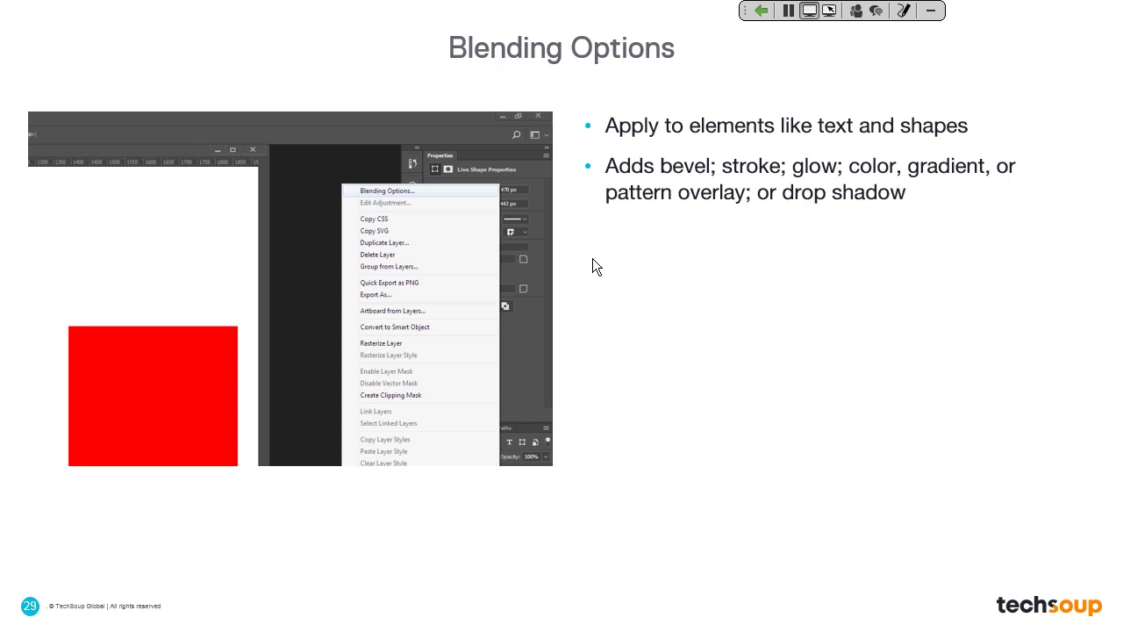
Step: Switch to Photoshop, open wes-portrait.jpg and enlarge the image around the man's head and shoulders
key(alt+Tab)
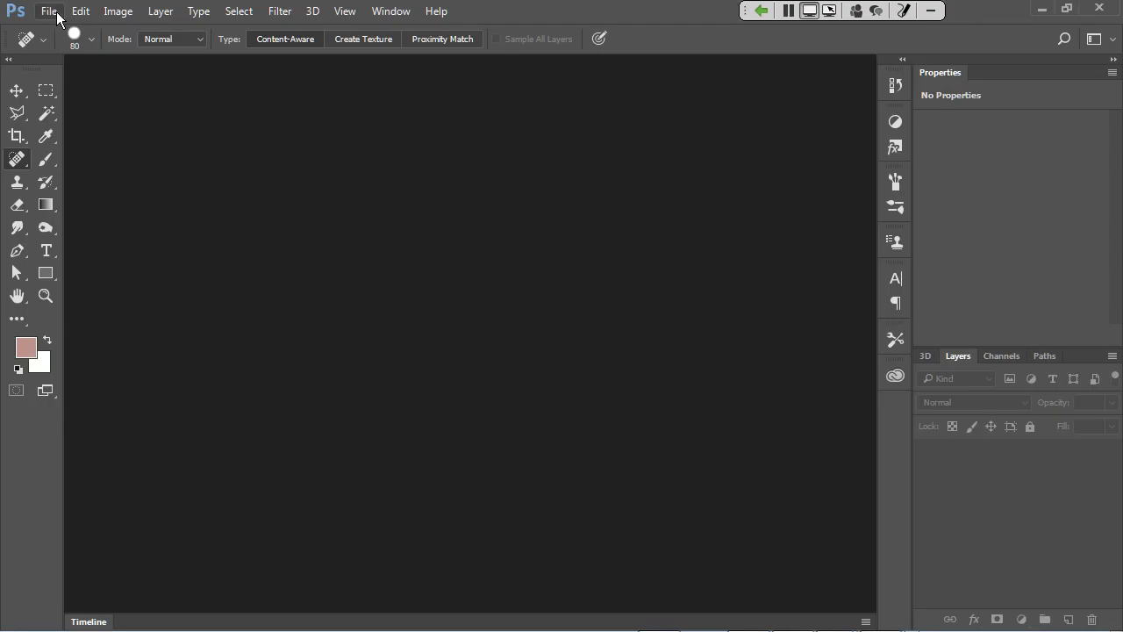
click(55, 13)
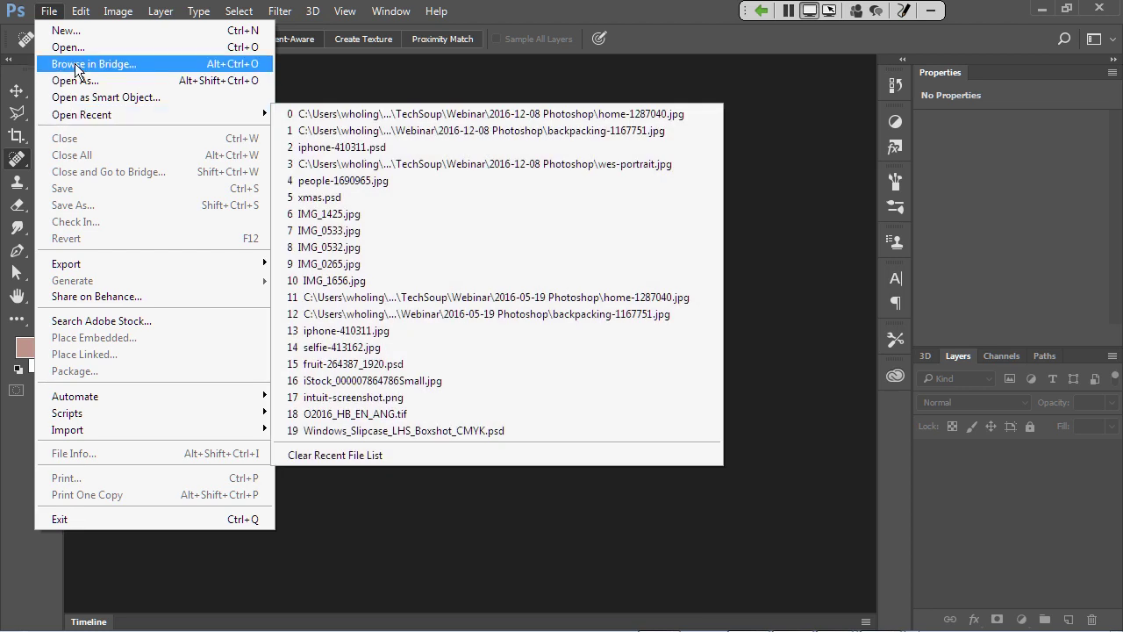
click(80, 46)
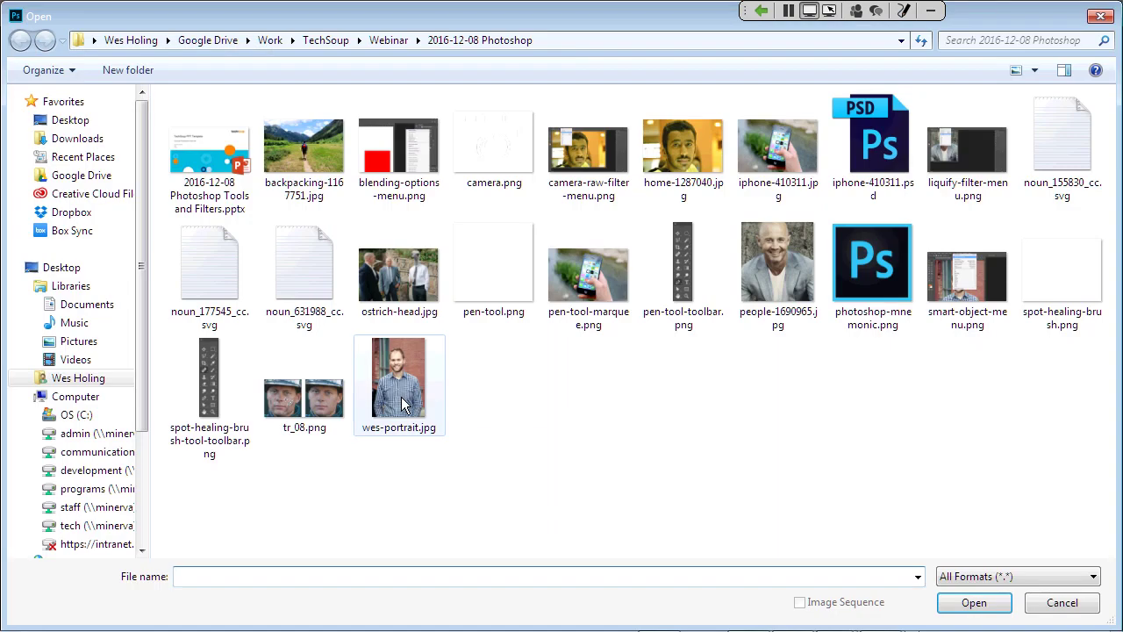
double_click(403, 400)
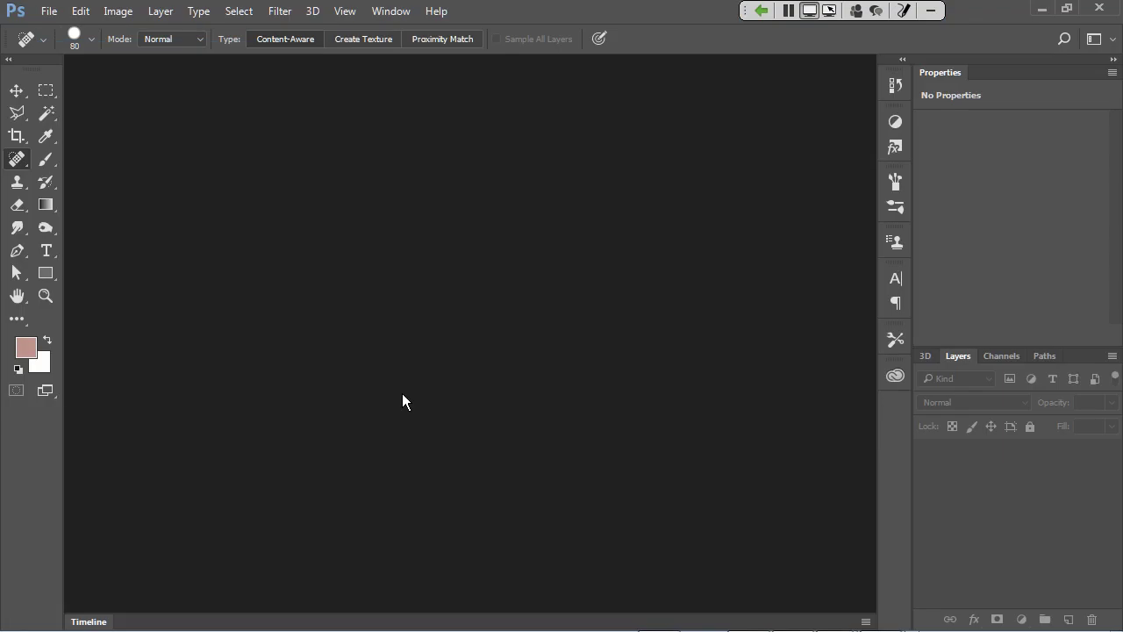
key(ctrl+plus)
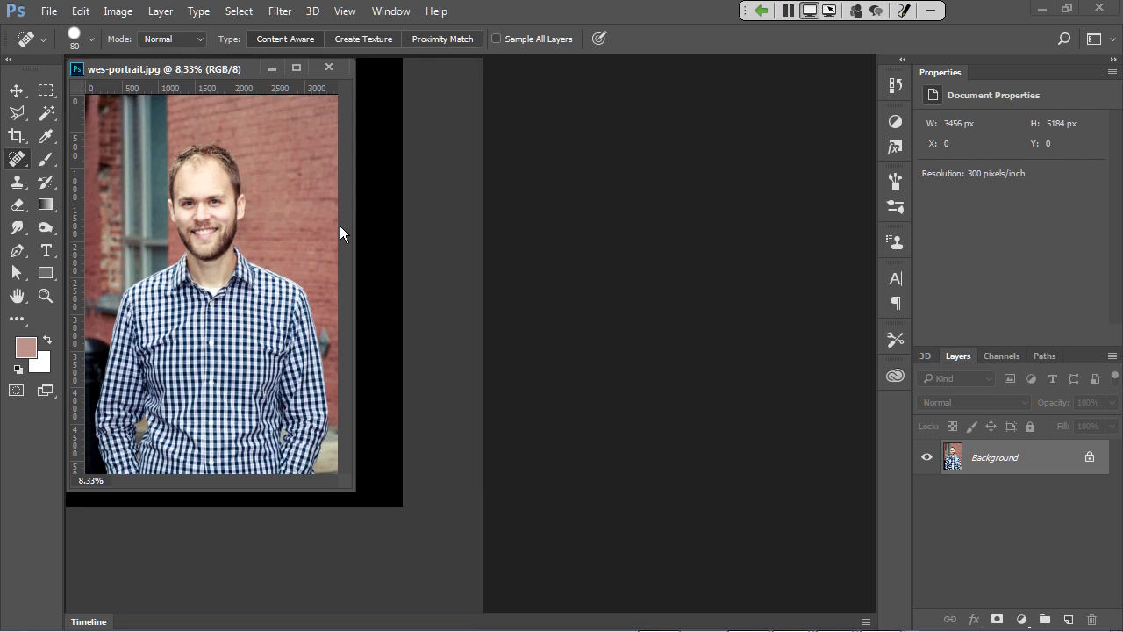
key(ctrl+plus)
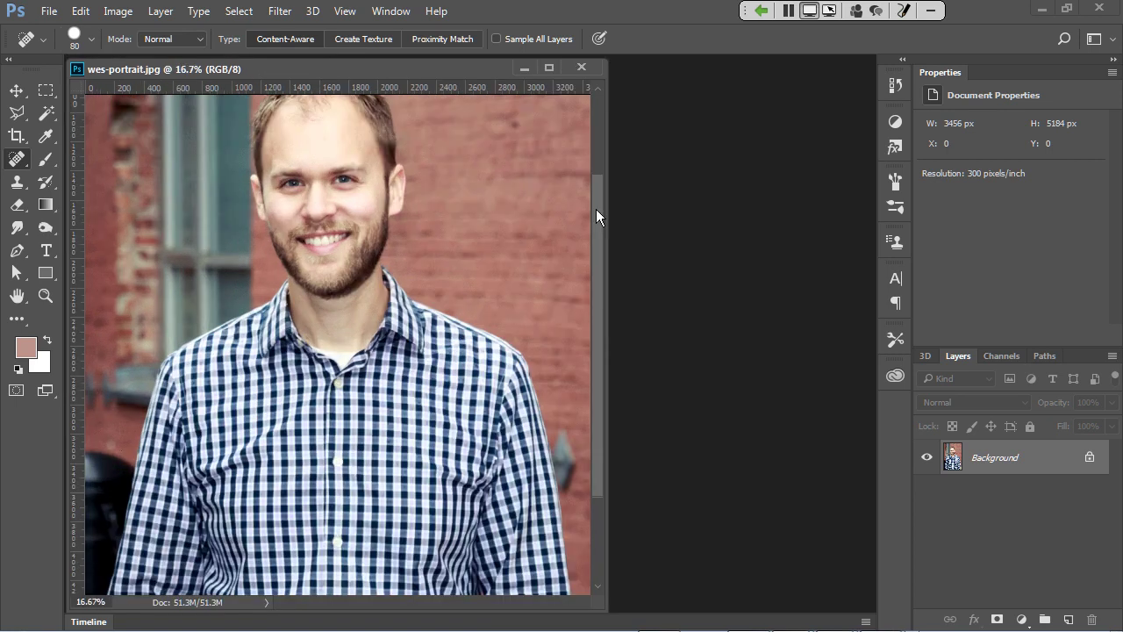
drag(595, 209, 601, 114)
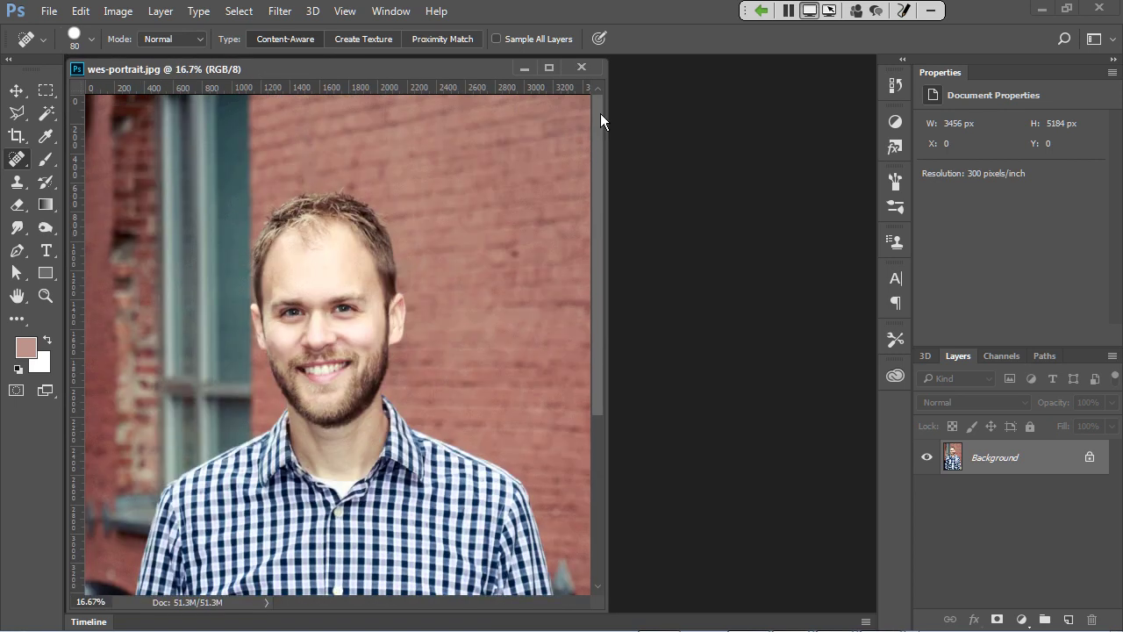
Step: Add a text layer with the man's full name near the upper edge of the portrait
click(45, 253)
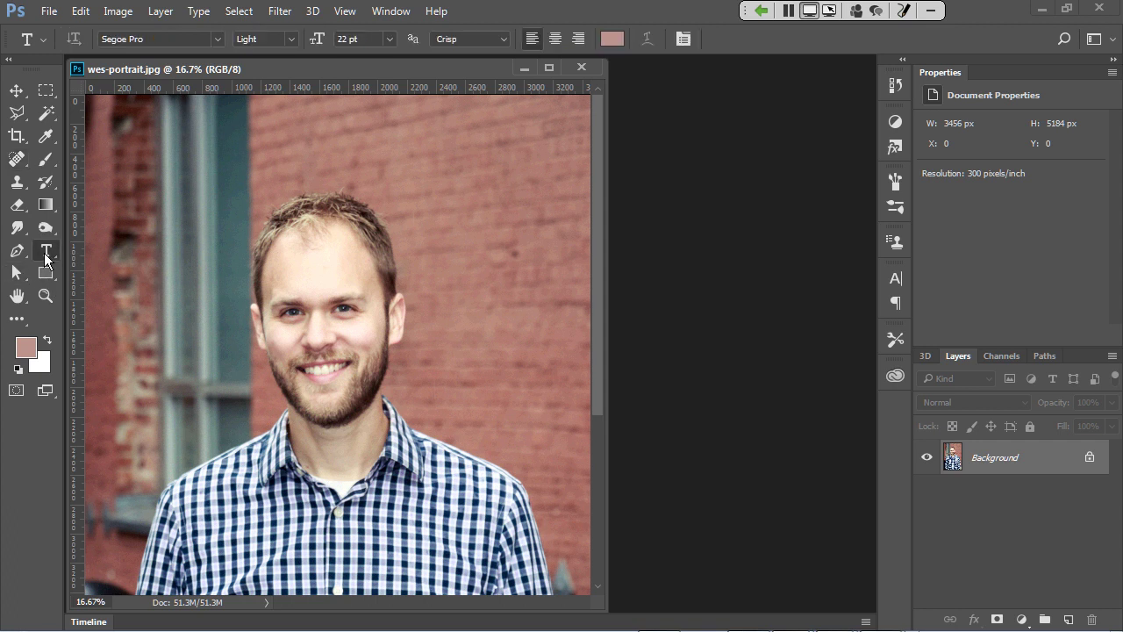
click(136, 135)
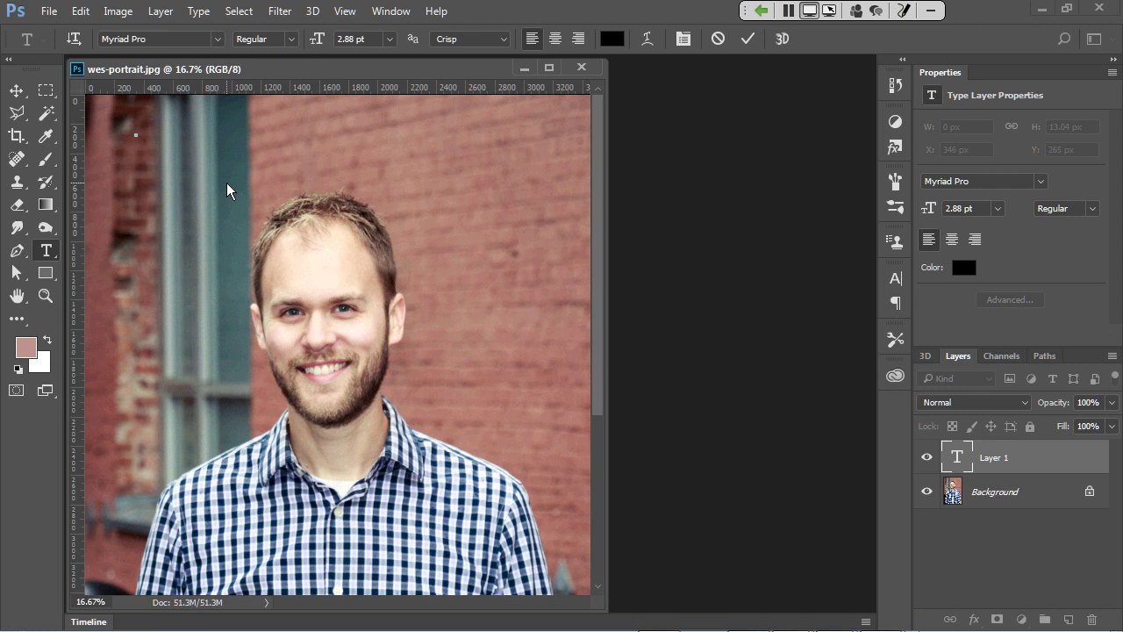
key(ctrl+Return)
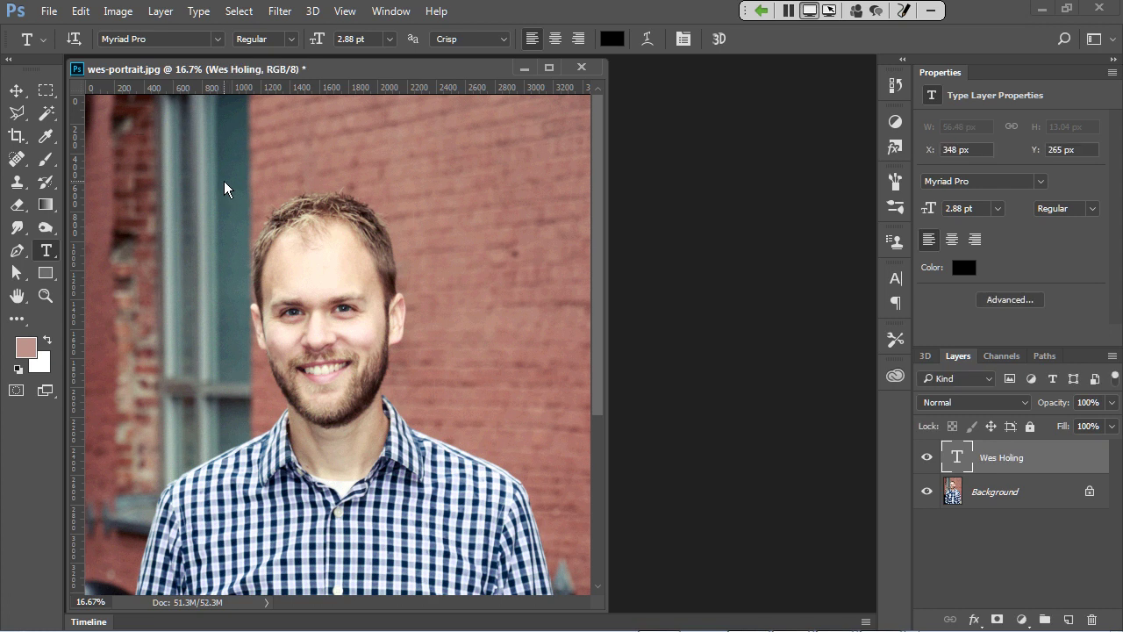
Step: Set the name text's size to 72 pt and move it above the man's head
click(390, 39)
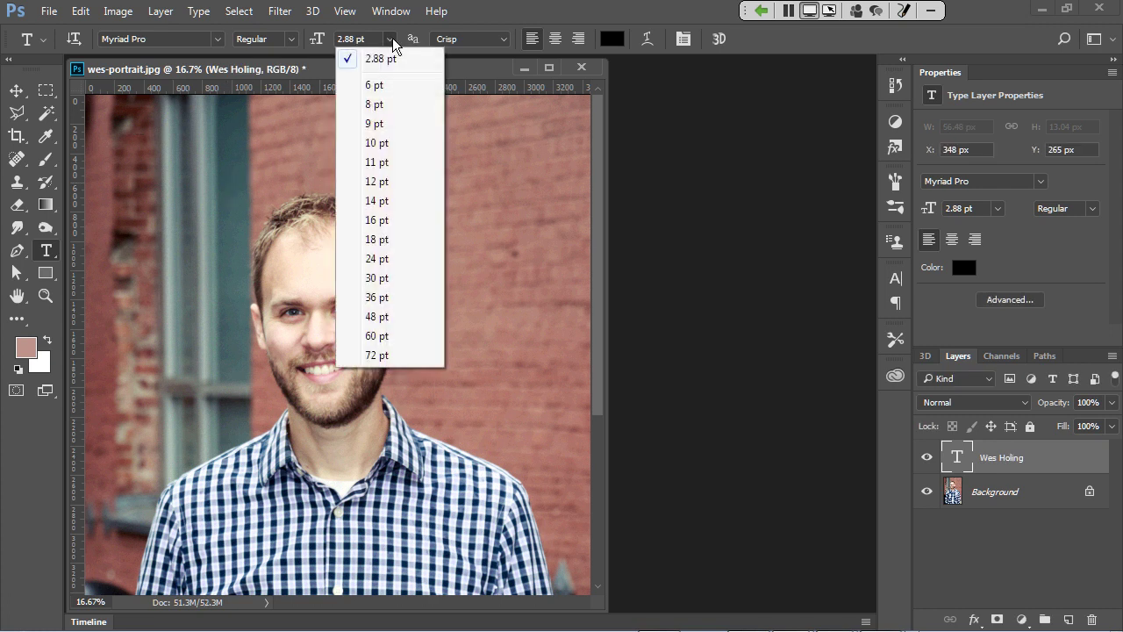
click(375, 355)
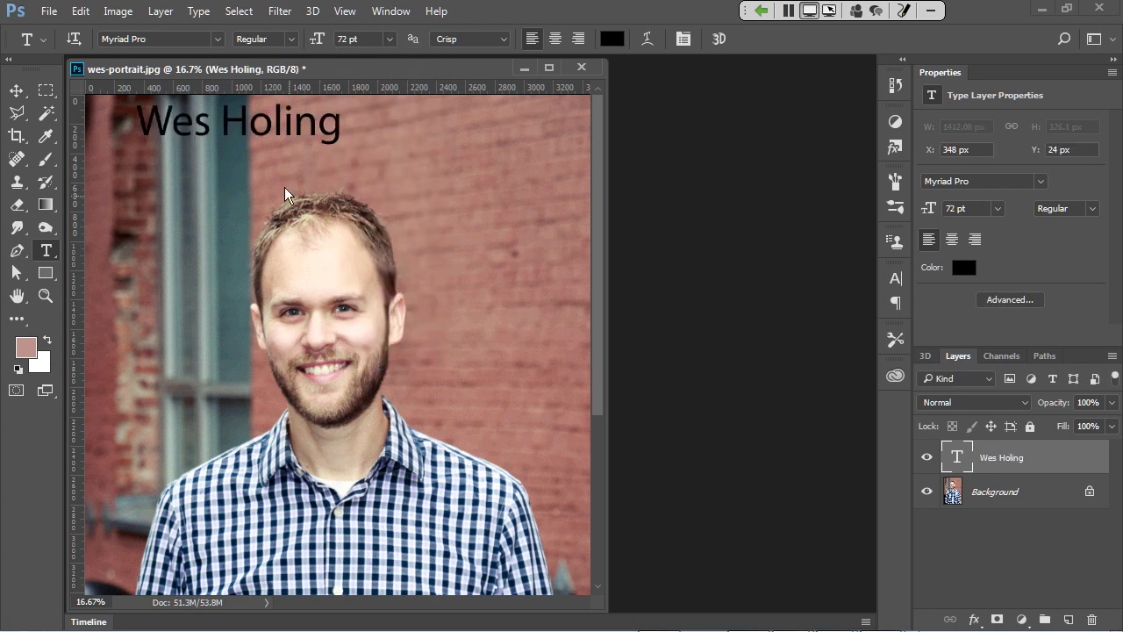
key(v)
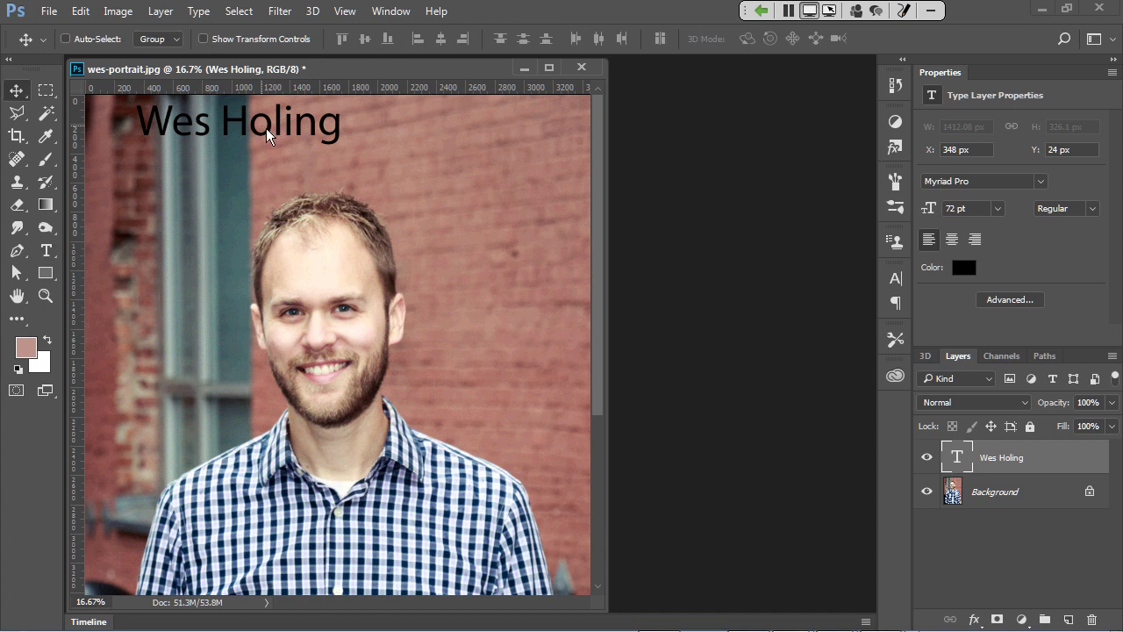
drag(275, 135, 381, 154)
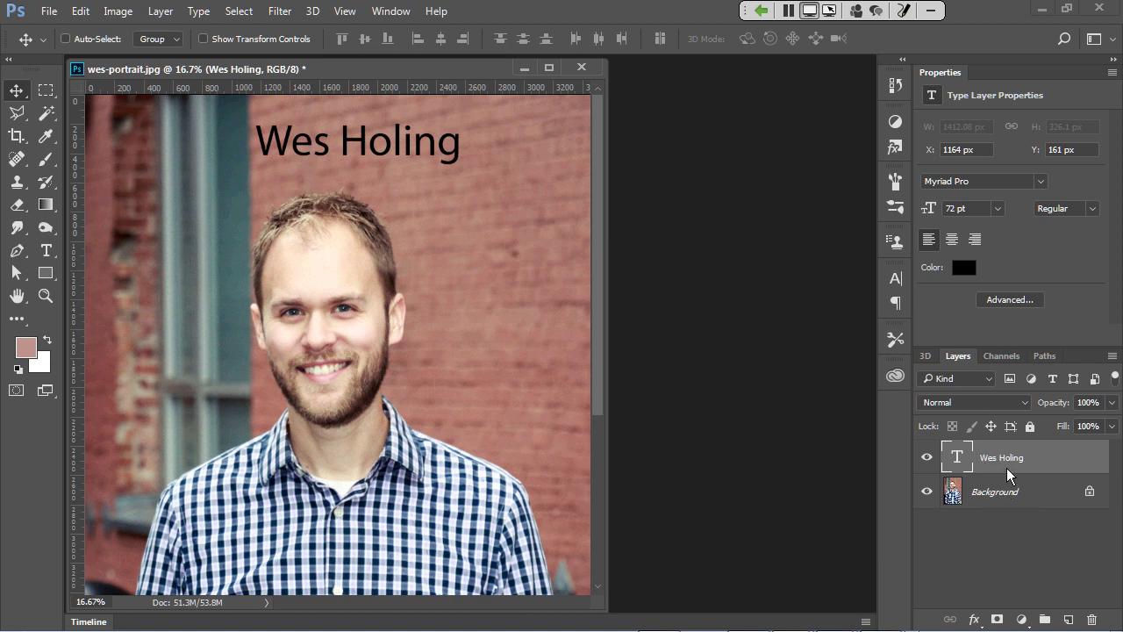
Step: Open the Blending Options of the name text layer and move the Layer Style dialog clear of the portrait
right_click(1045, 466)
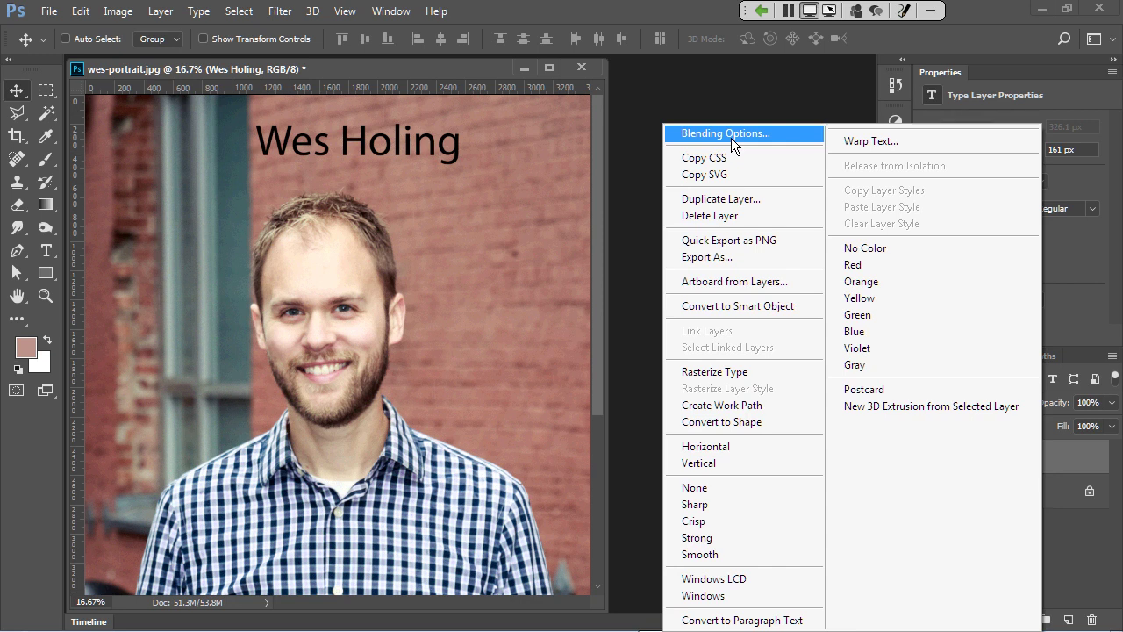
click(732, 133)
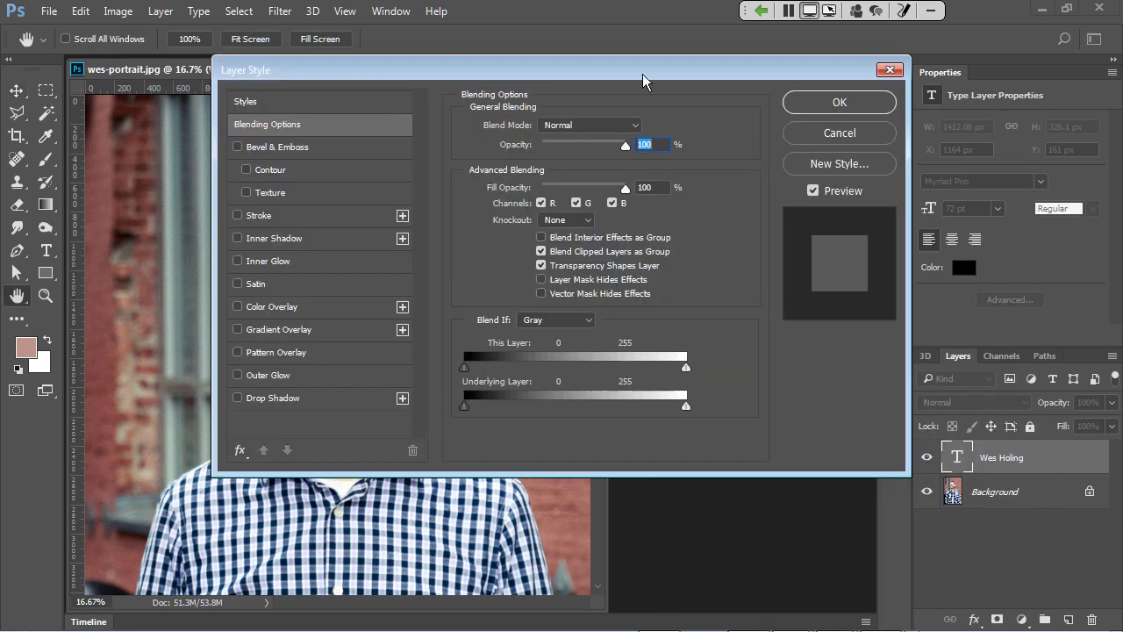
drag(641, 72, 886, 68)
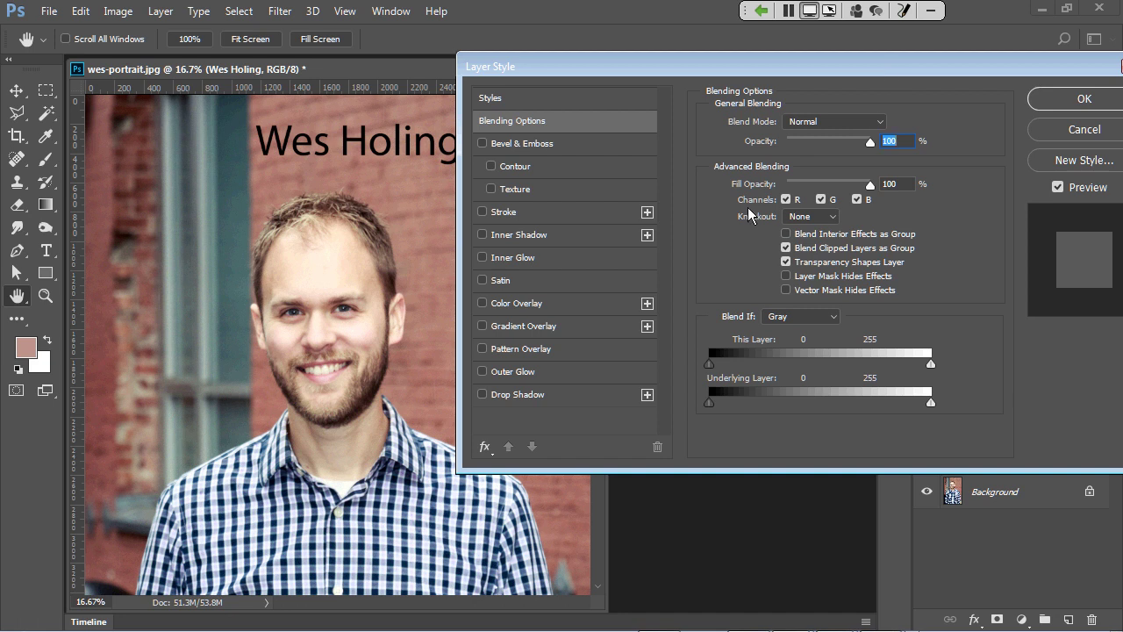
Step: Try an orange Color Overlay on the name text, view its settings and turn the effect off
click(482, 304)
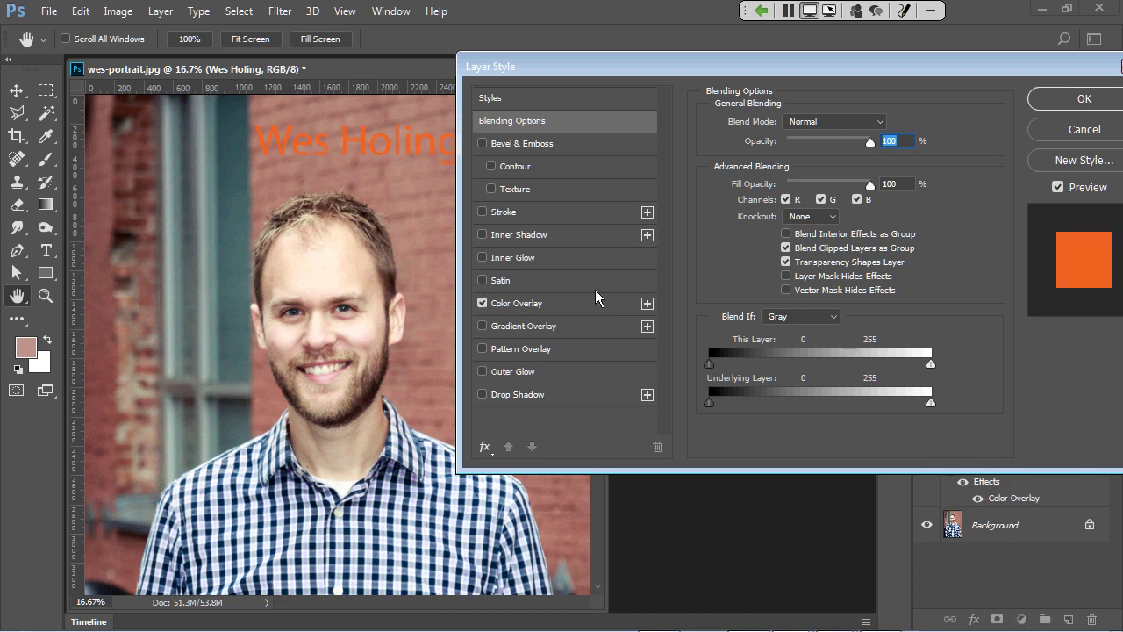
click(546, 305)
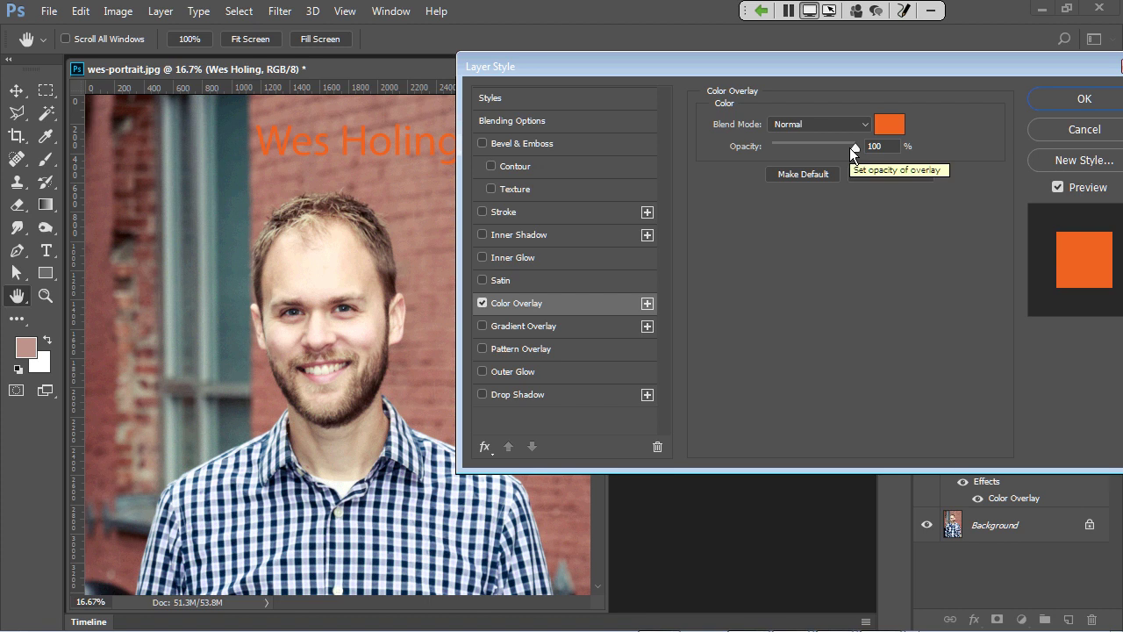
click(482, 303)
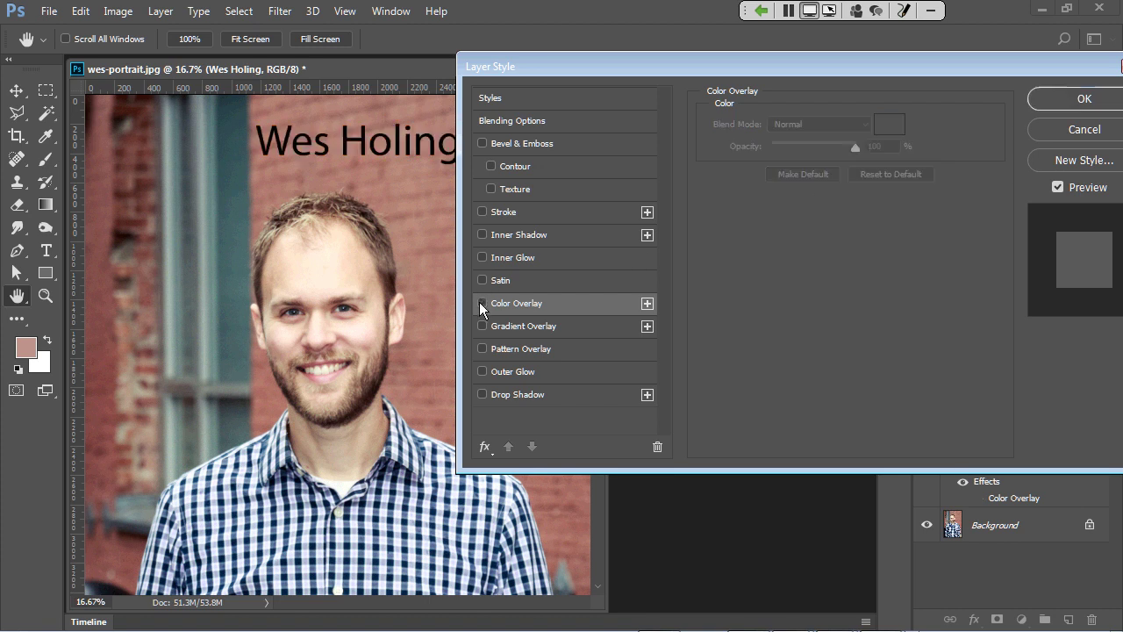
Step: Try a Bevel & Emboss on the name text with the Outer Bevel style and Chisel Hard technique, and turn it off
click(482, 143)
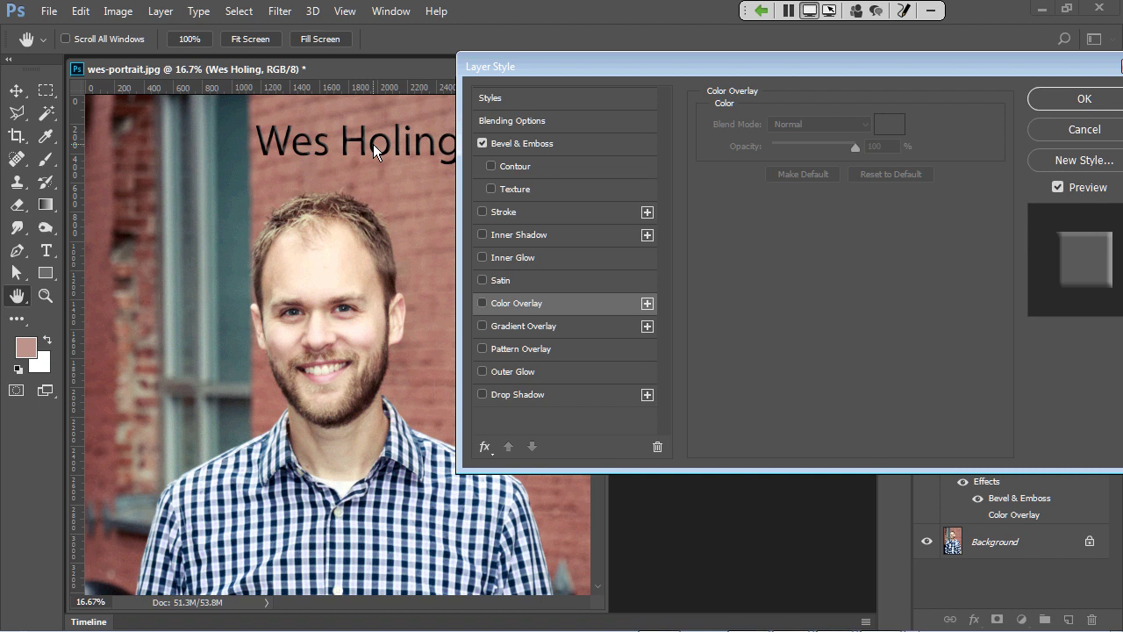
click(533, 146)
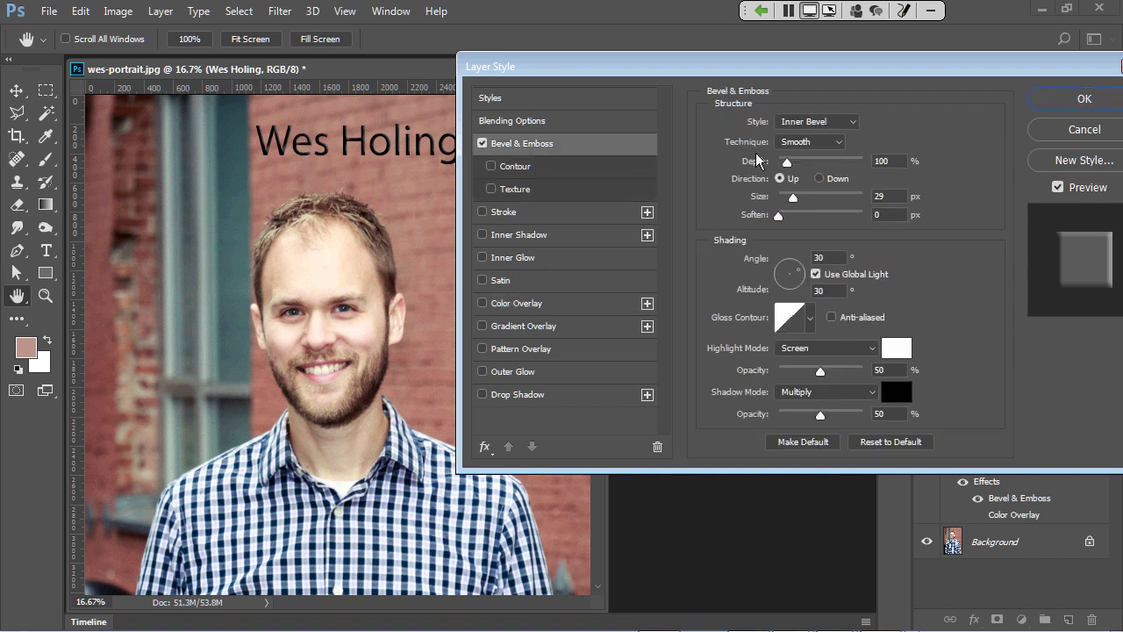
click(831, 128)
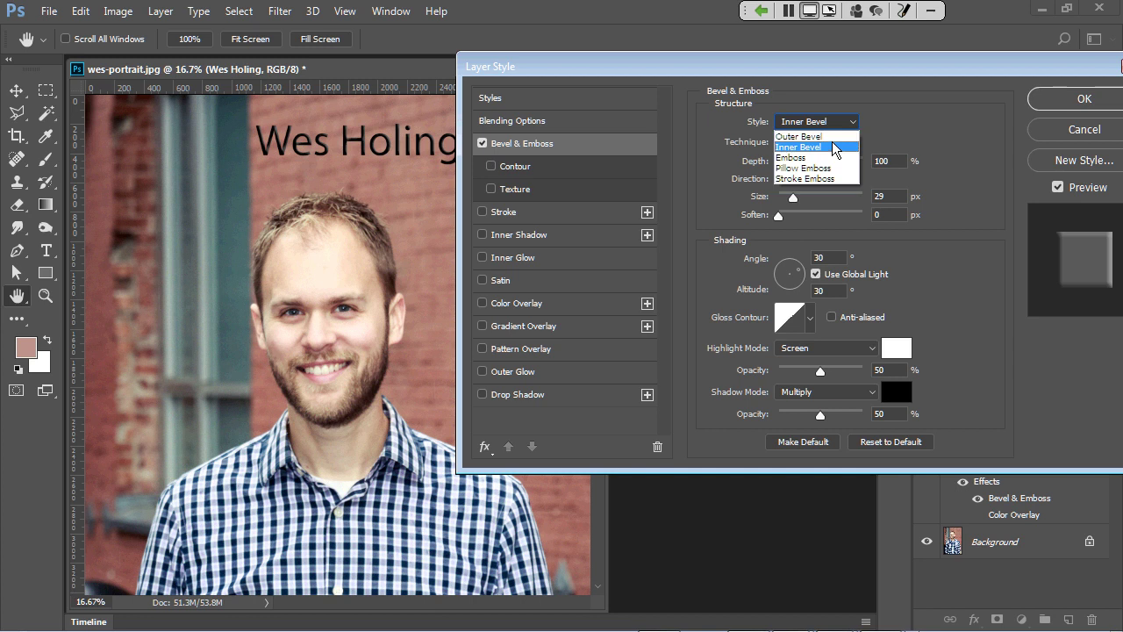
click(831, 137)
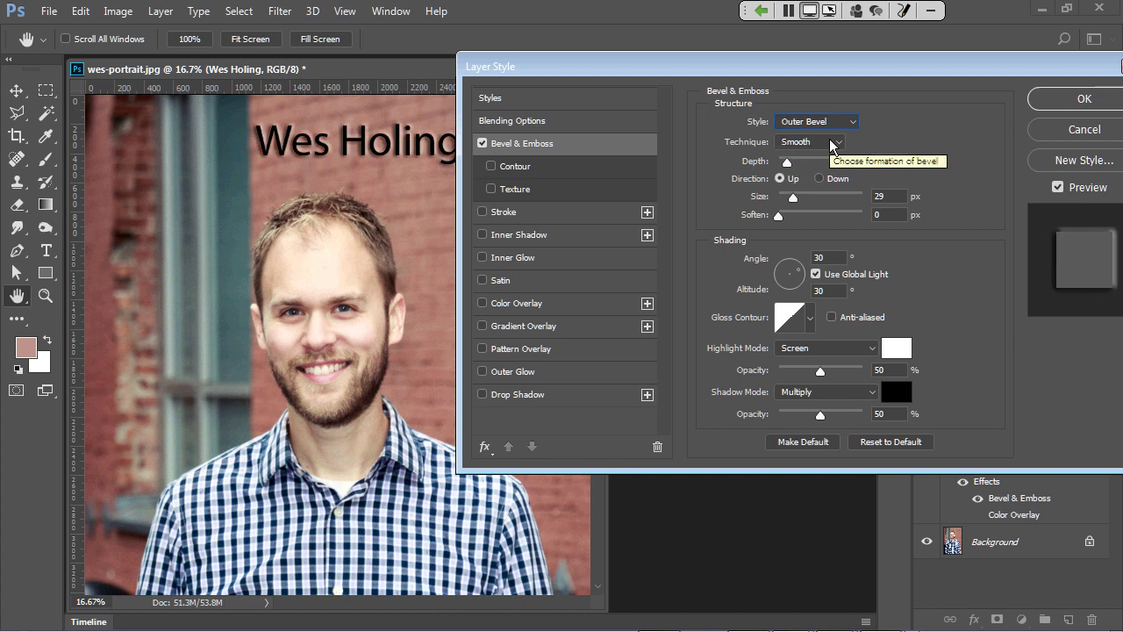
click(831, 143)
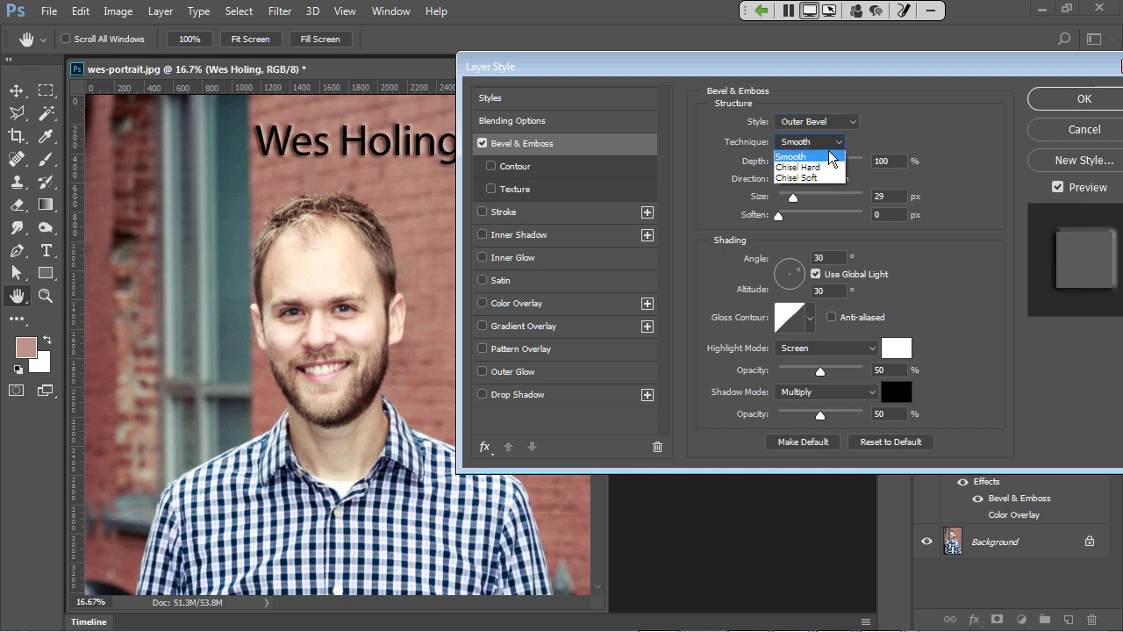
click(830, 168)
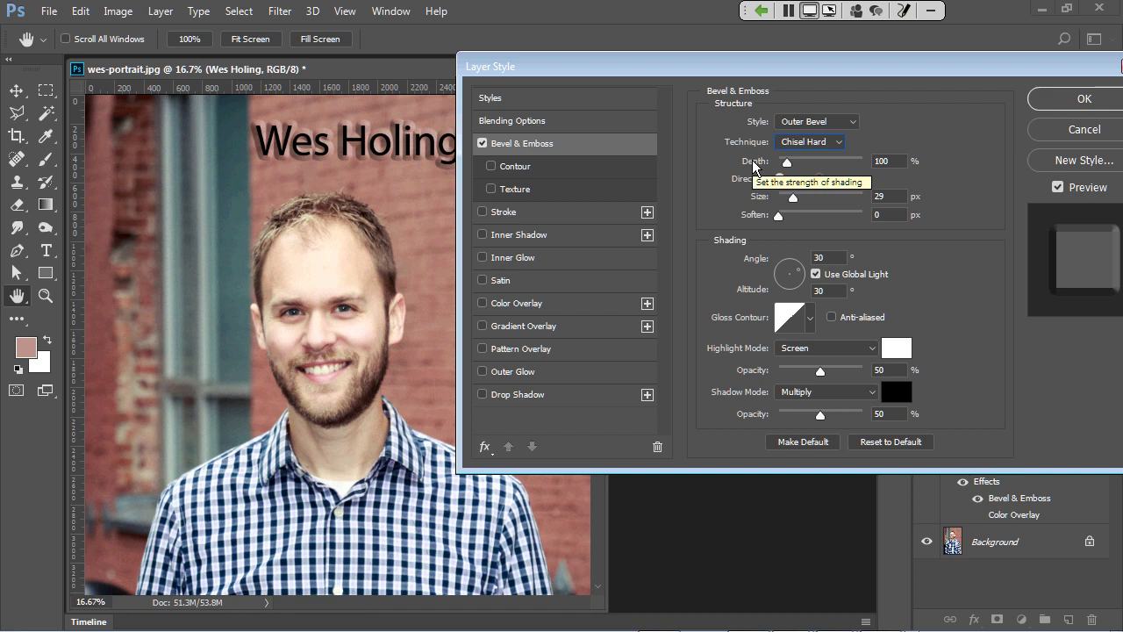
click(482, 144)
Step: Enable a Stroke effect on the name text and set its size to 10 px
click(482, 212)
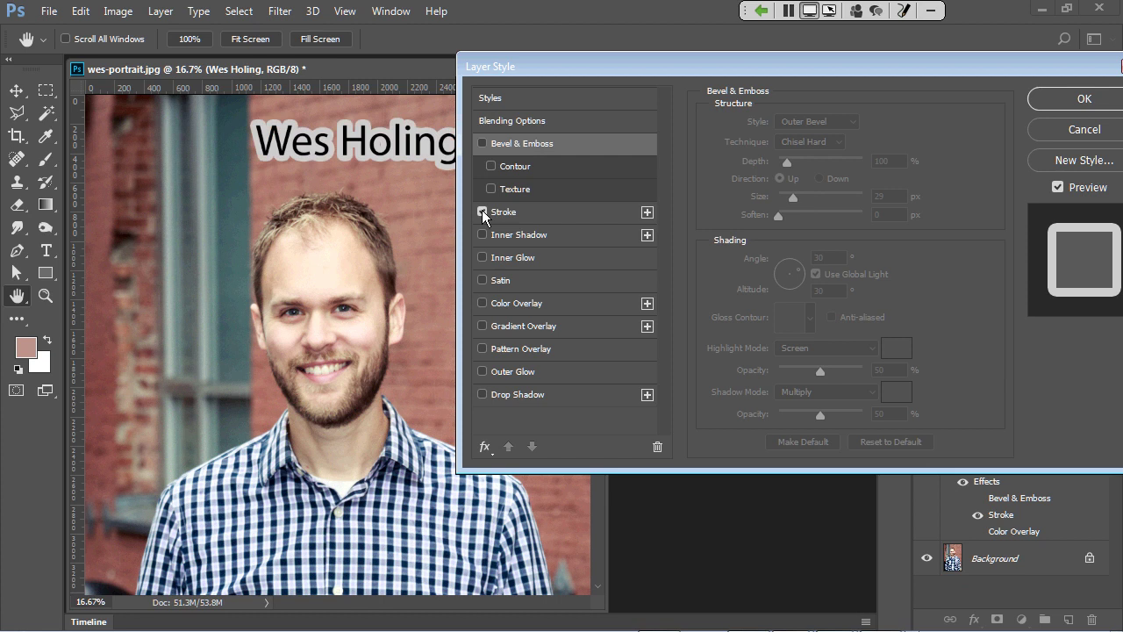
click(509, 213)
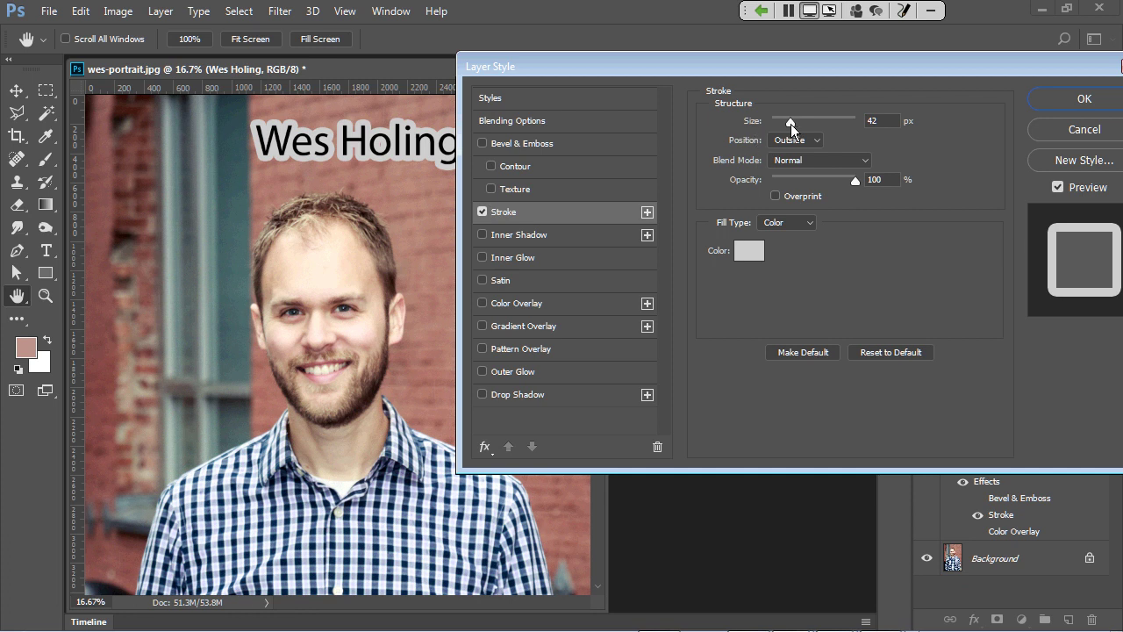
drag(791, 124, 780, 124)
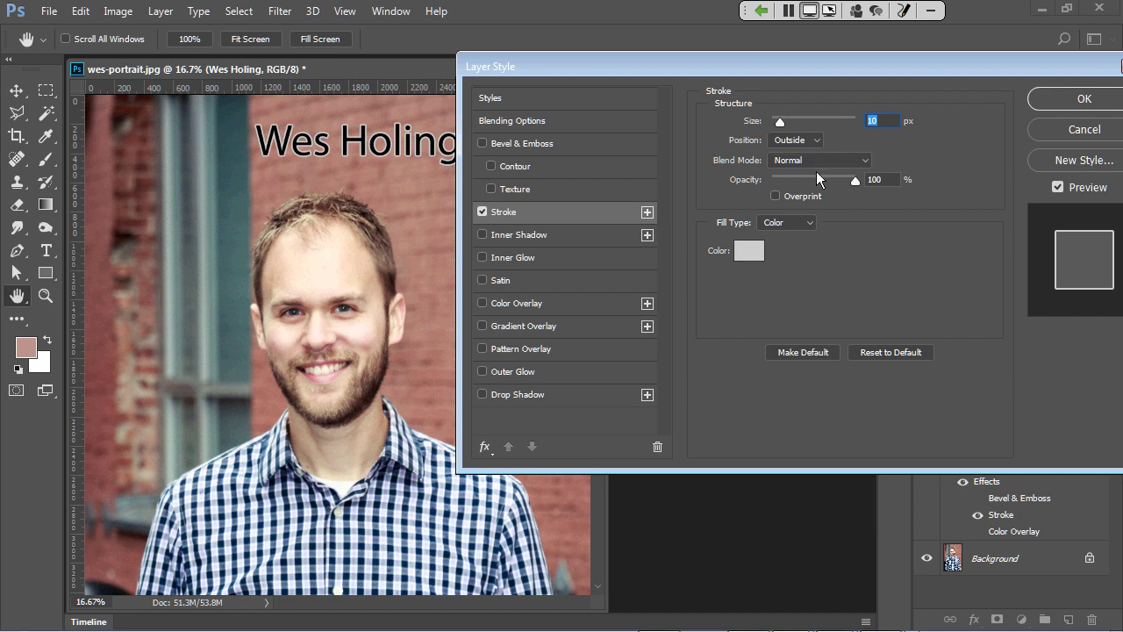
Step: Try the Inside position for the name text's stroke and return it to Outside
click(794, 141)
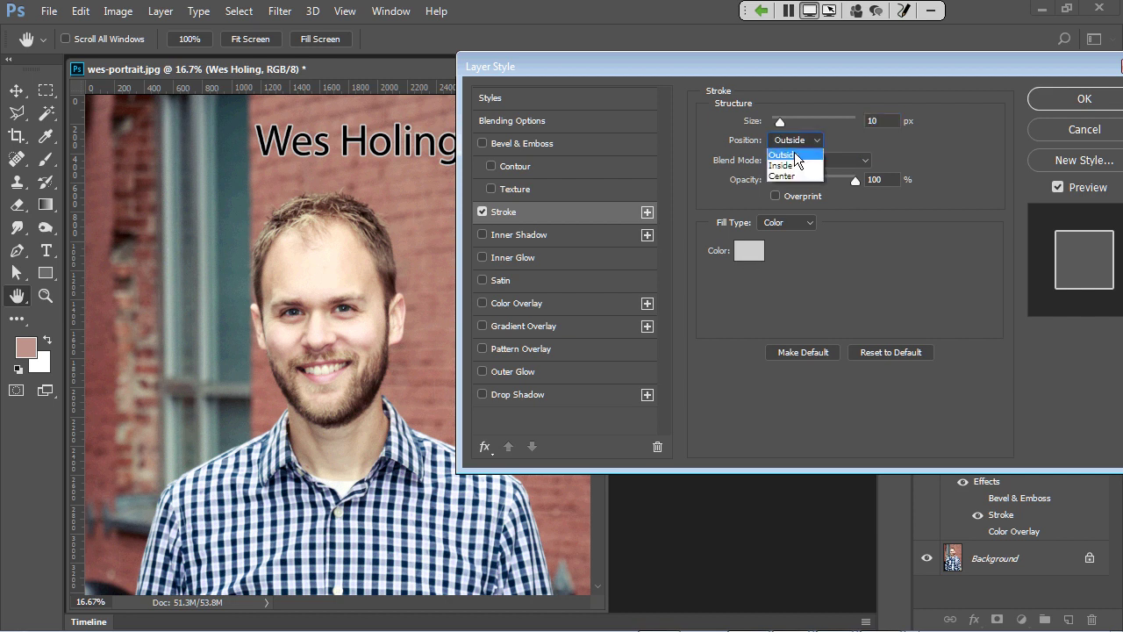
click(794, 165)
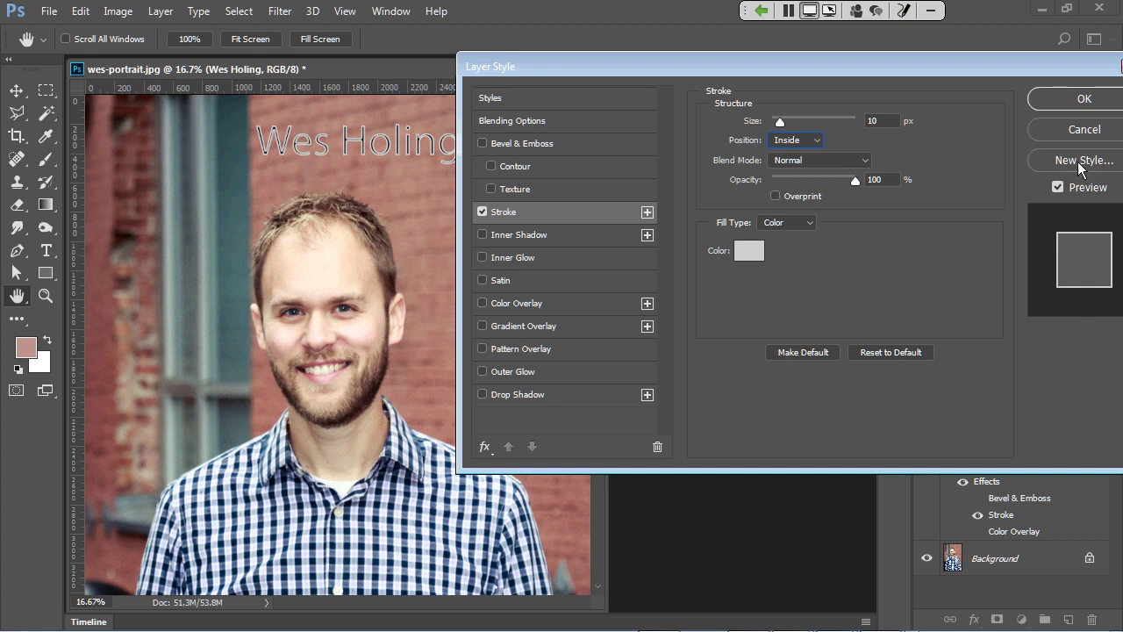
click(770, 145)
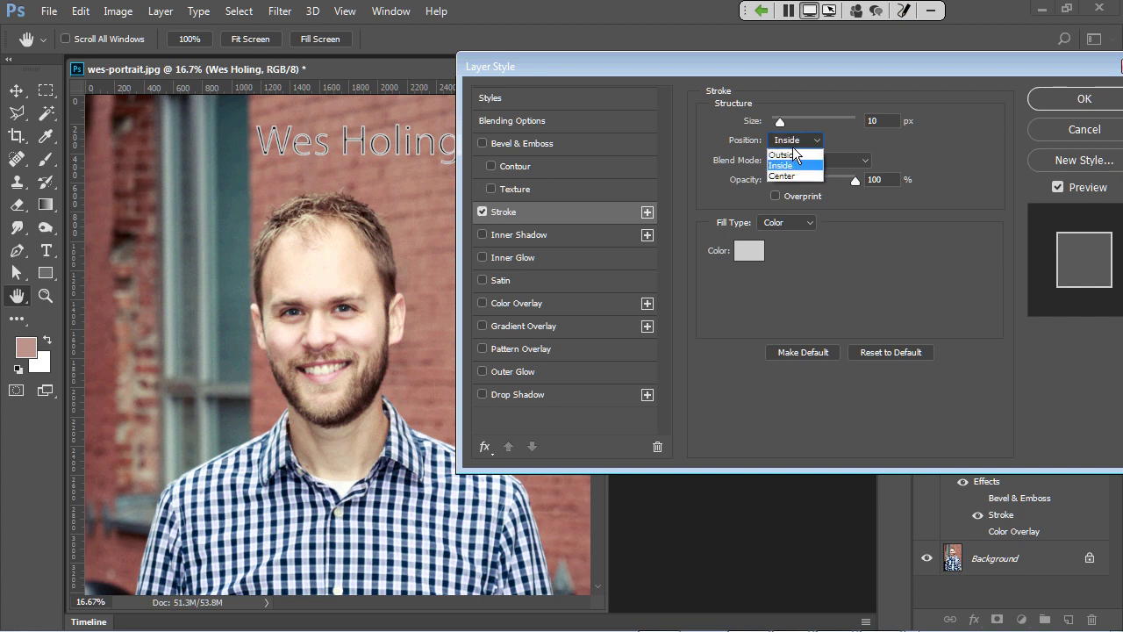
click(794, 158)
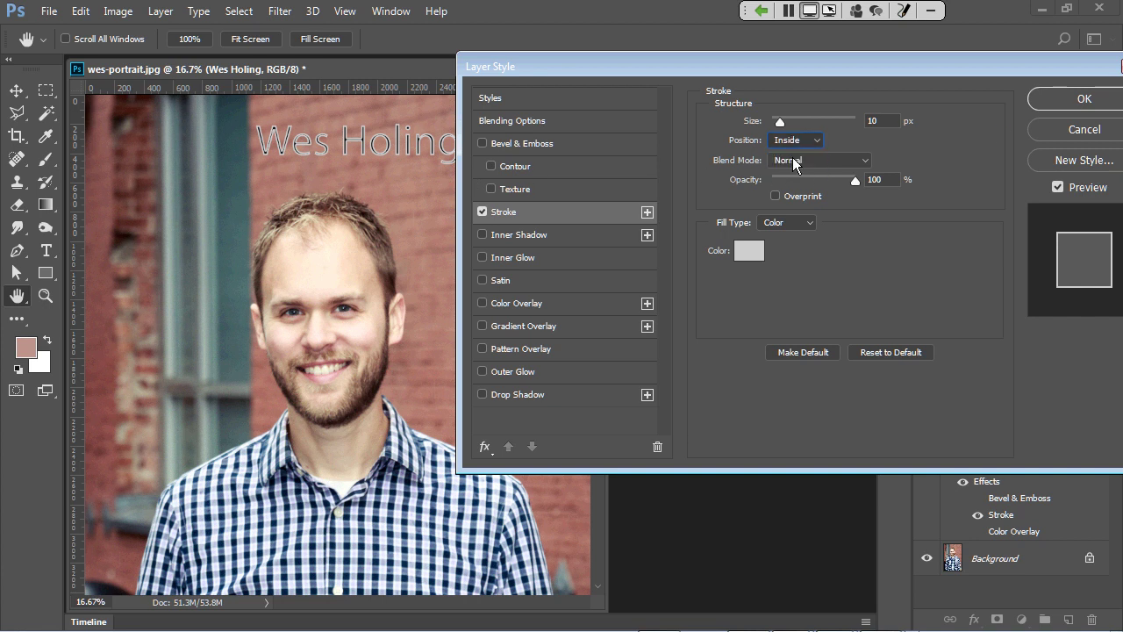
Step: Apply the layer style to the name text and switch back to the presentation slides
click(1042, 99)
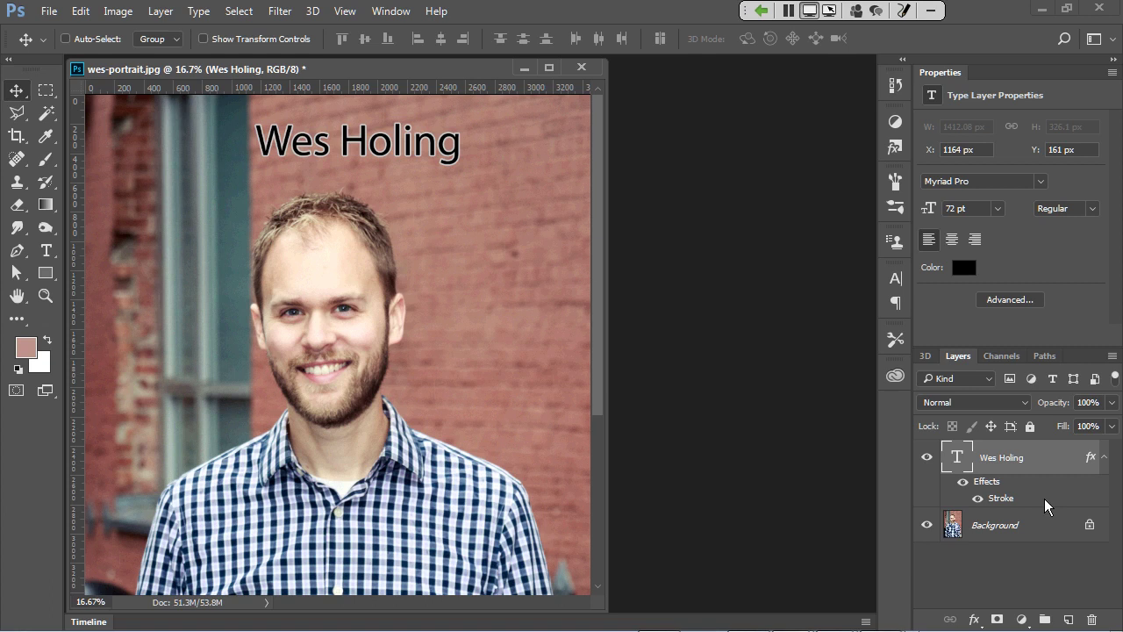
key(alt+Tab)
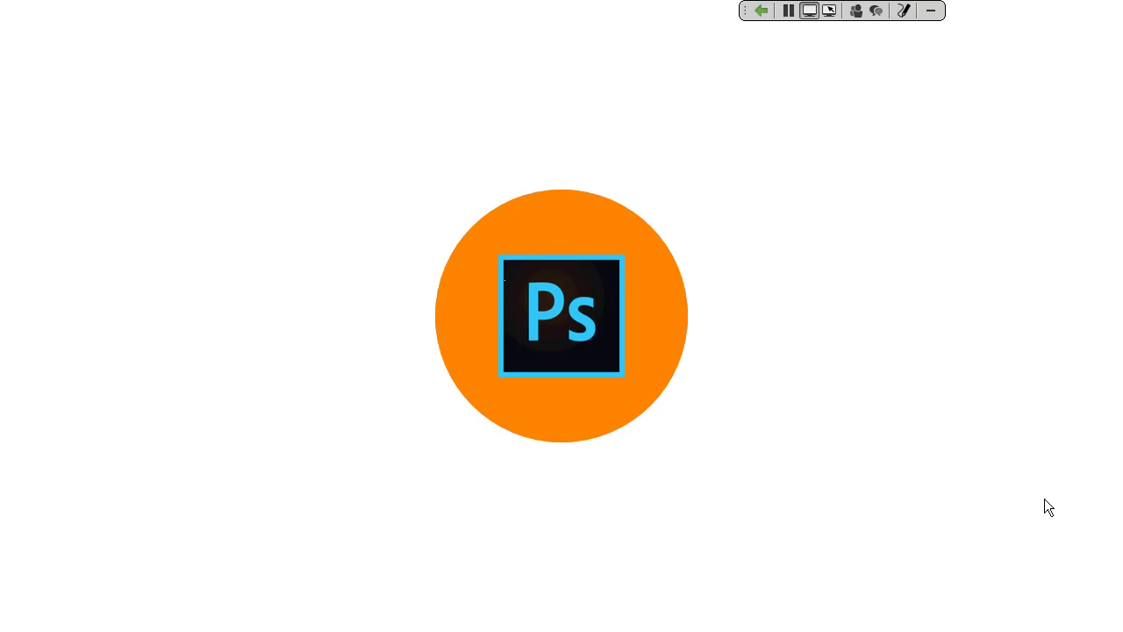